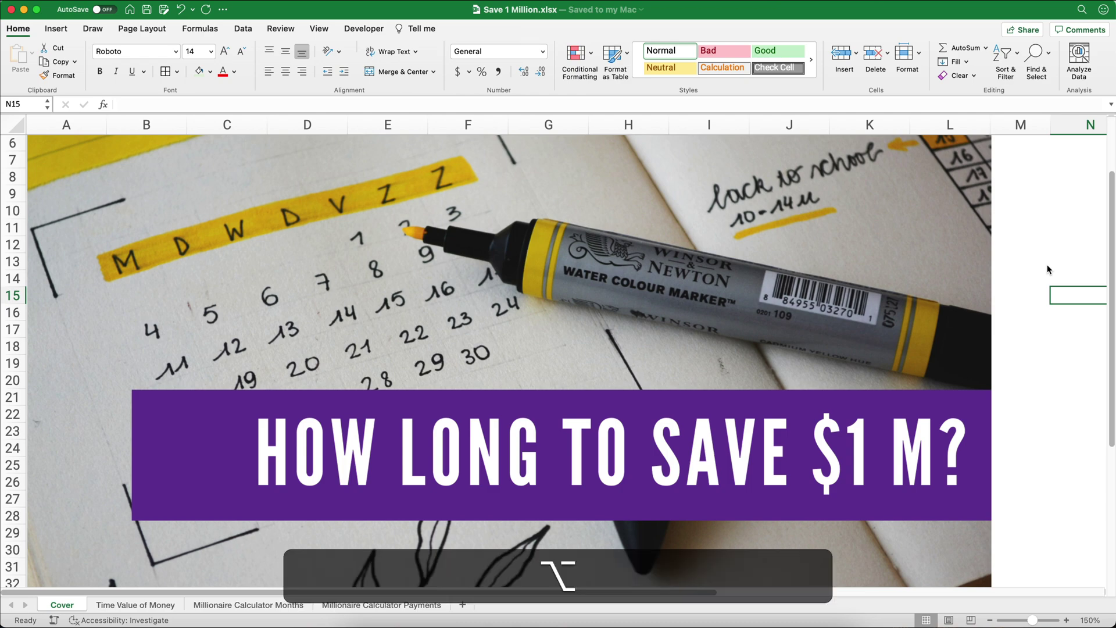
# Step: Move past the Time Value of Money sheet to the Millionaire Calculator Months sheet
pyautogui.hotkey('alt', 'Right')
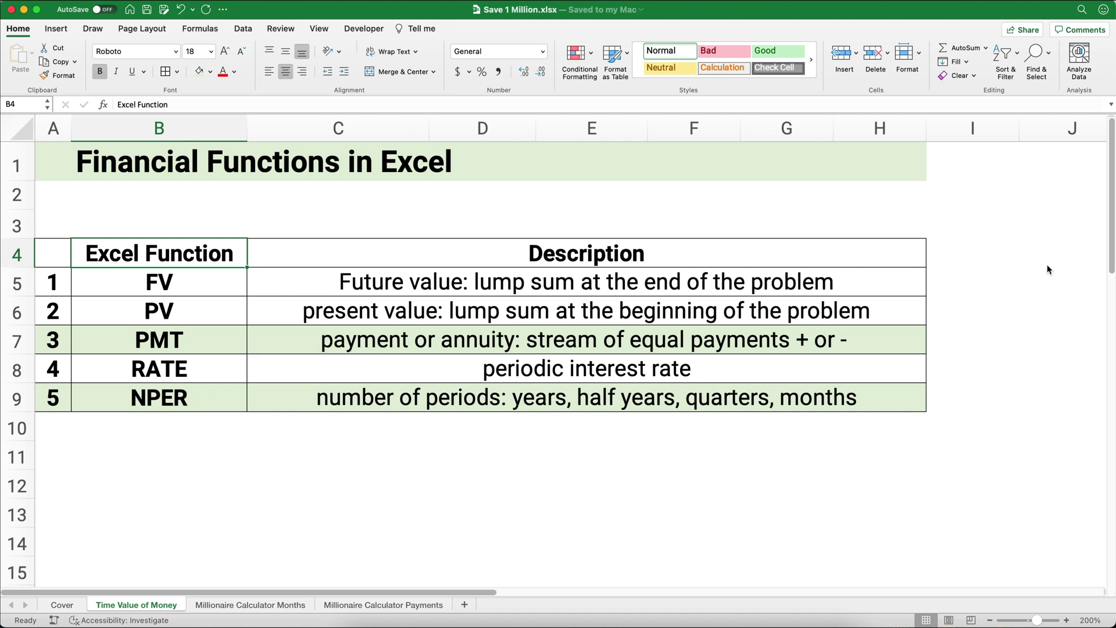
pyautogui.hotkey('alt', 'Right')
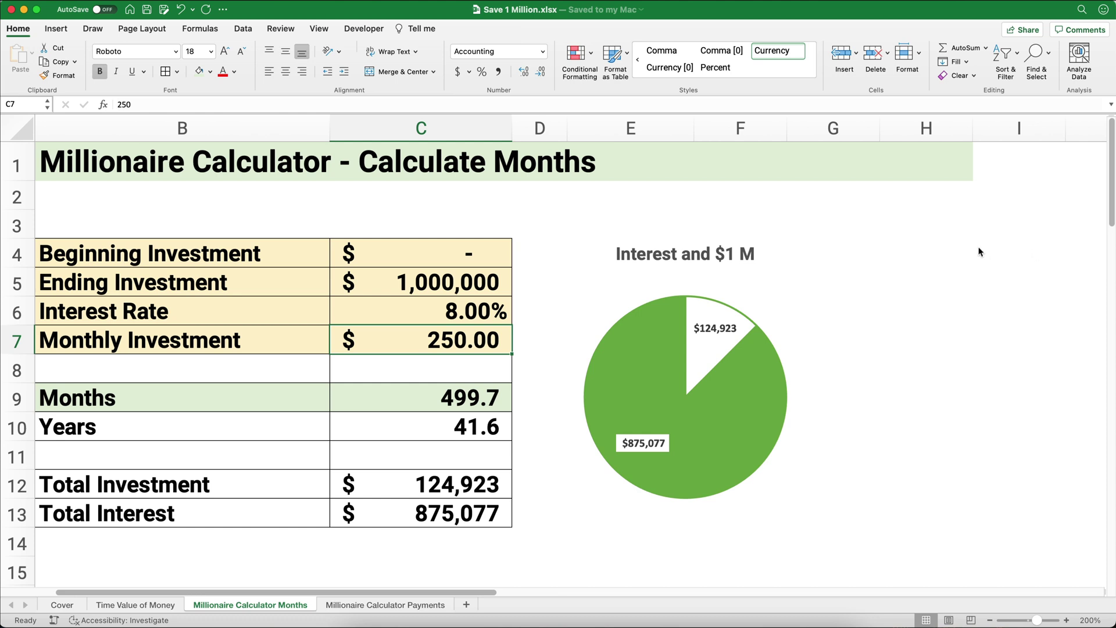
# Step: Clear the Months and Years results (C9:C10) and the Total Investment and Total Interest results (C12:C13)
pyautogui.click(429, 258)
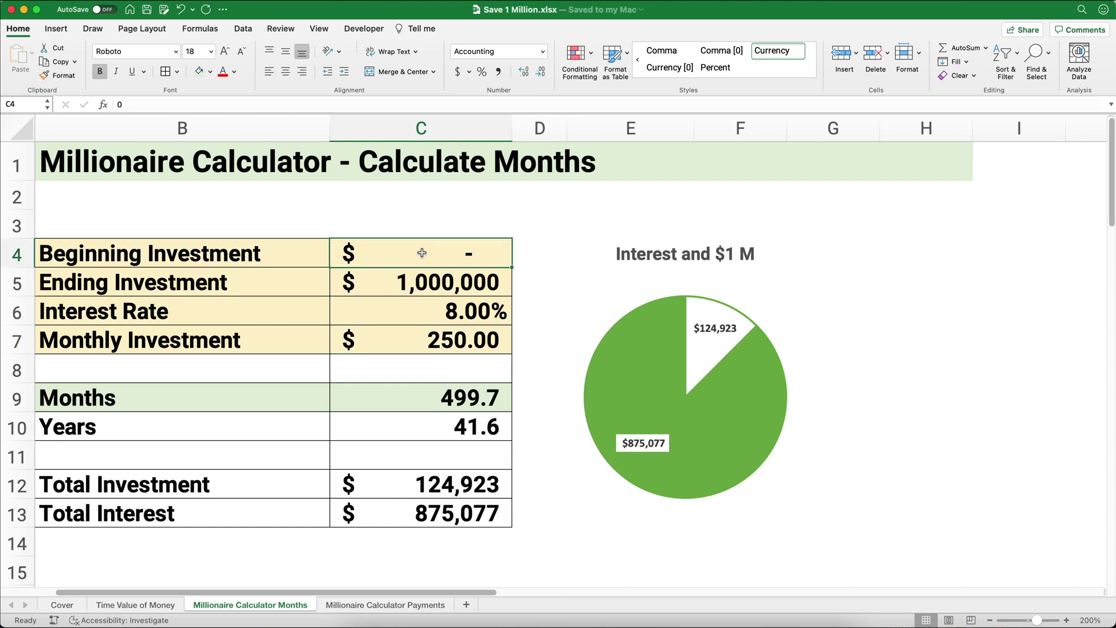
pyautogui.moveTo(440, 401); pyautogui.dragTo(441, 426)
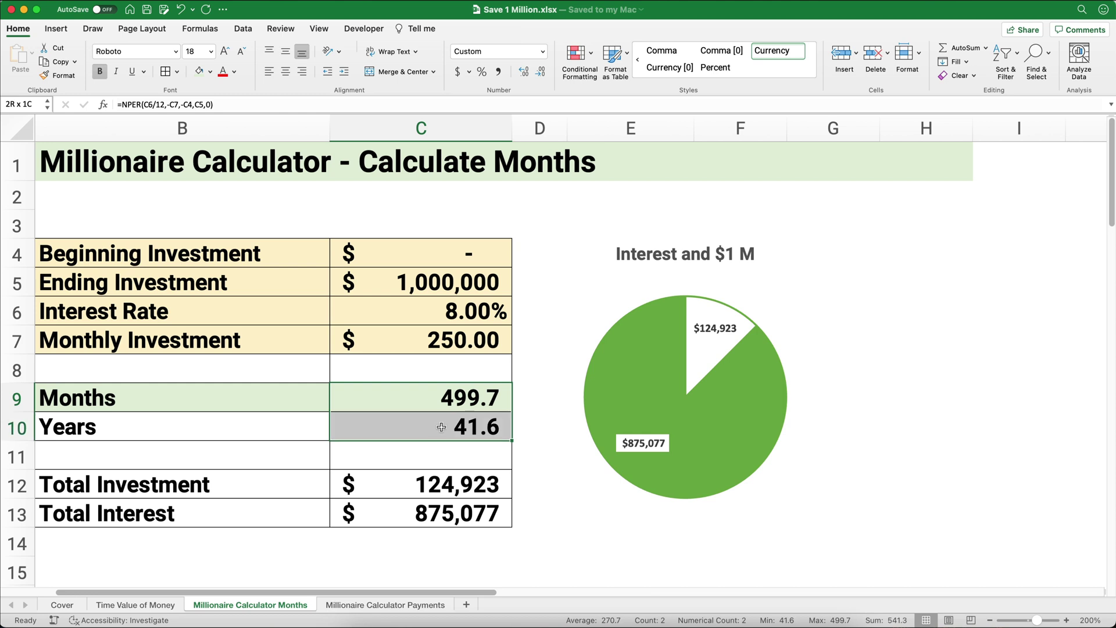
pyautogui.press('Delete')
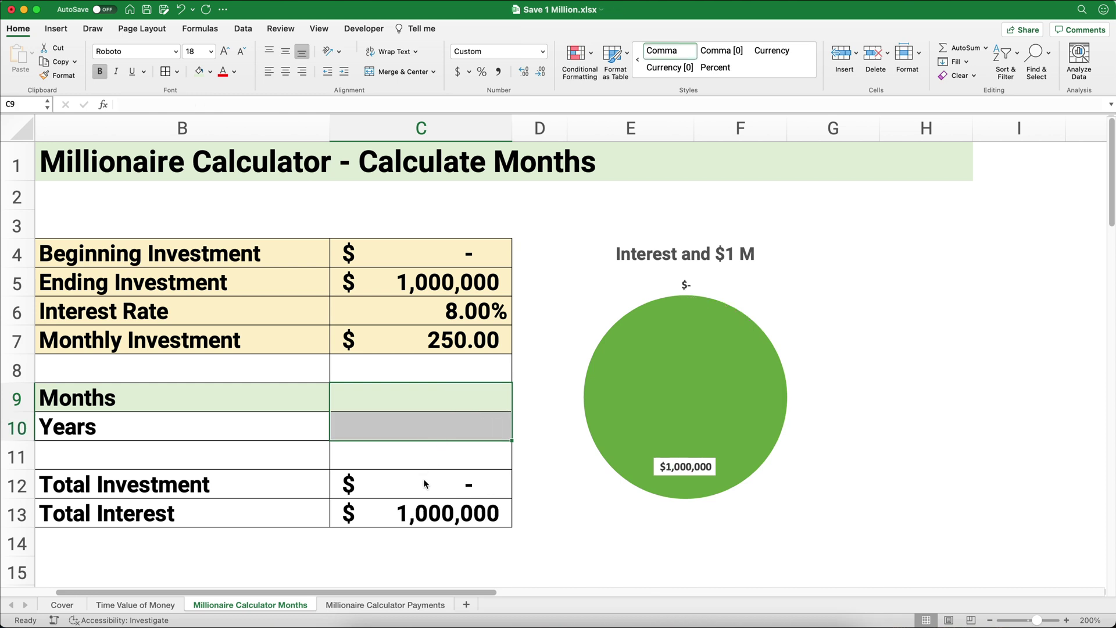
pyautogui.moveTo(426, 486); pyautogui.dragTo(458, 507)
pyautogui.press('Delete')
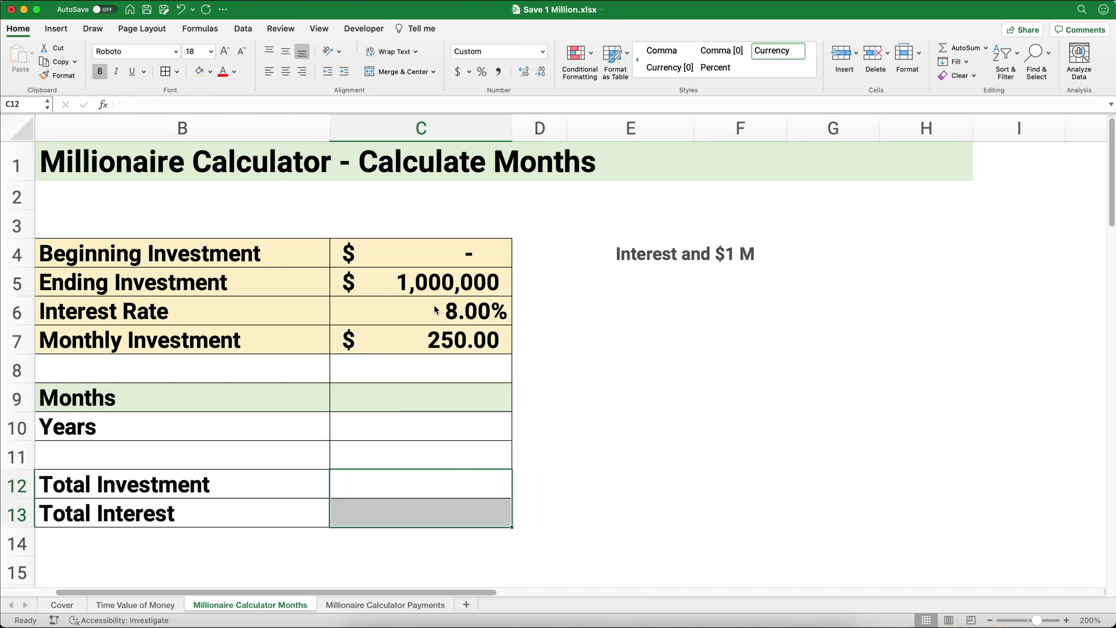
# Step: Review inputs C4 to C7, then start a Formula Builder formula in the Months cell C9
pyautogui.click(402, 247)
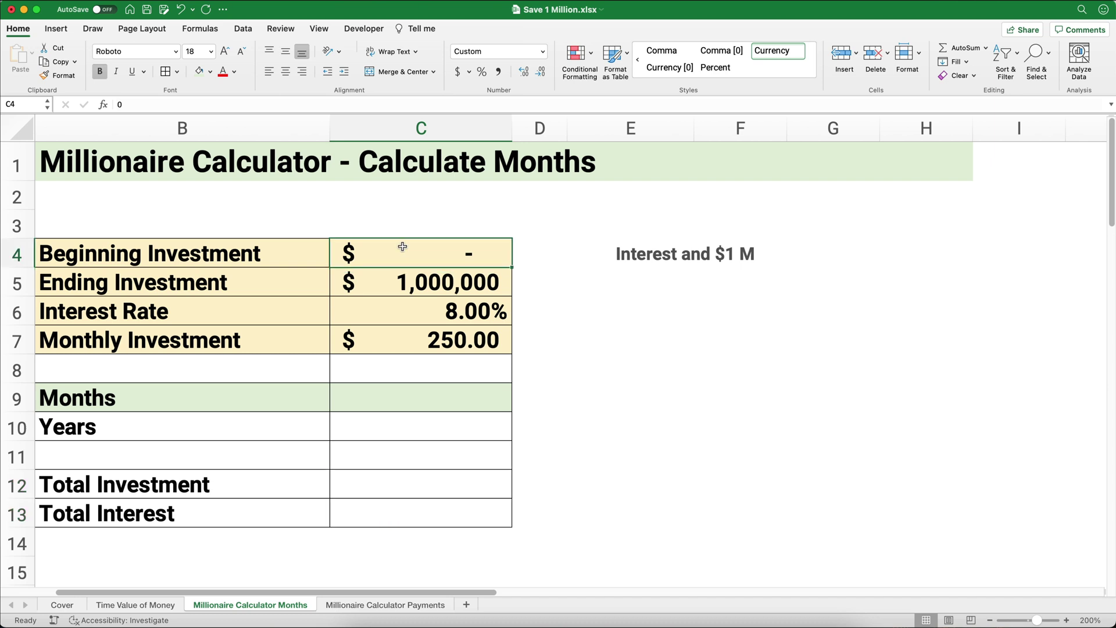
pyautogui.click(418, 279)
pyautogui.click(429, 310)
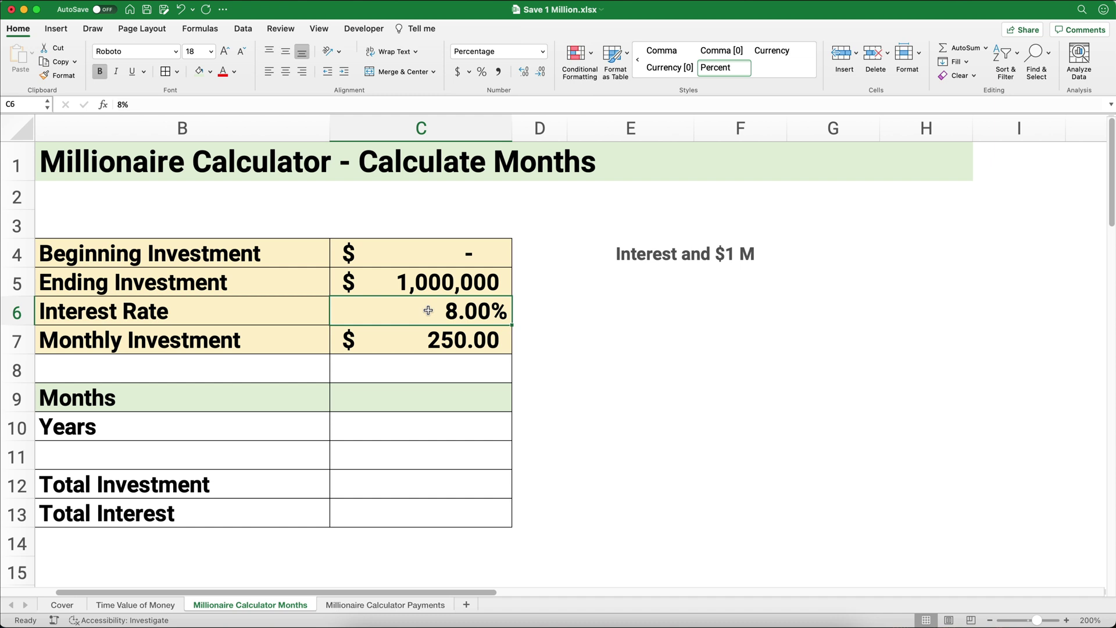
pyautogui.press('Down')
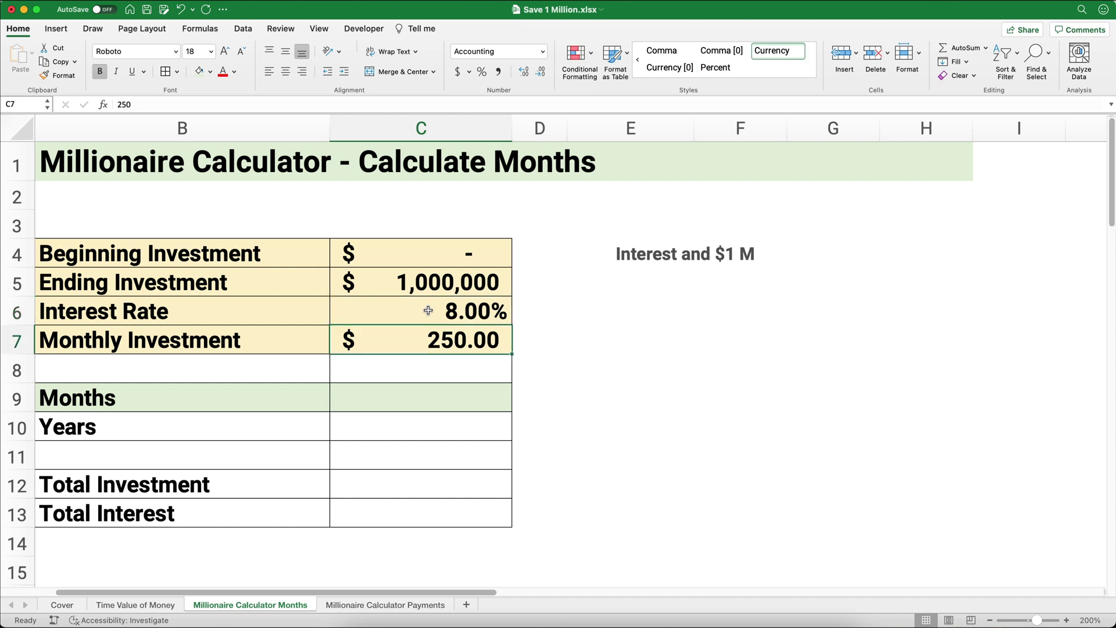
pyautogui.click(391, 401)
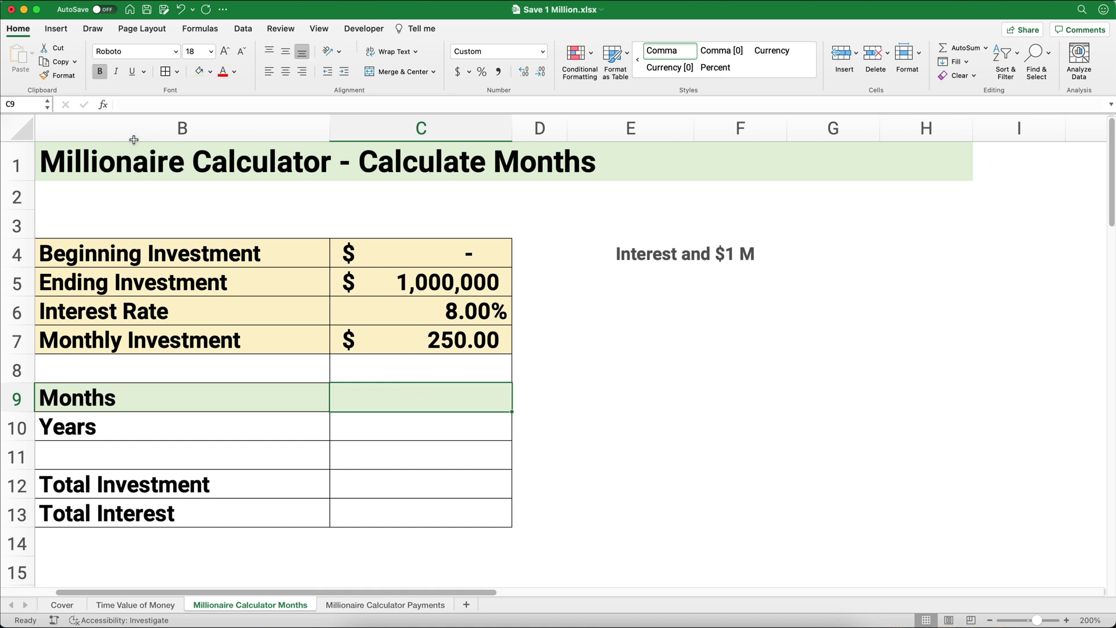
pyautogui.click(104, 106)
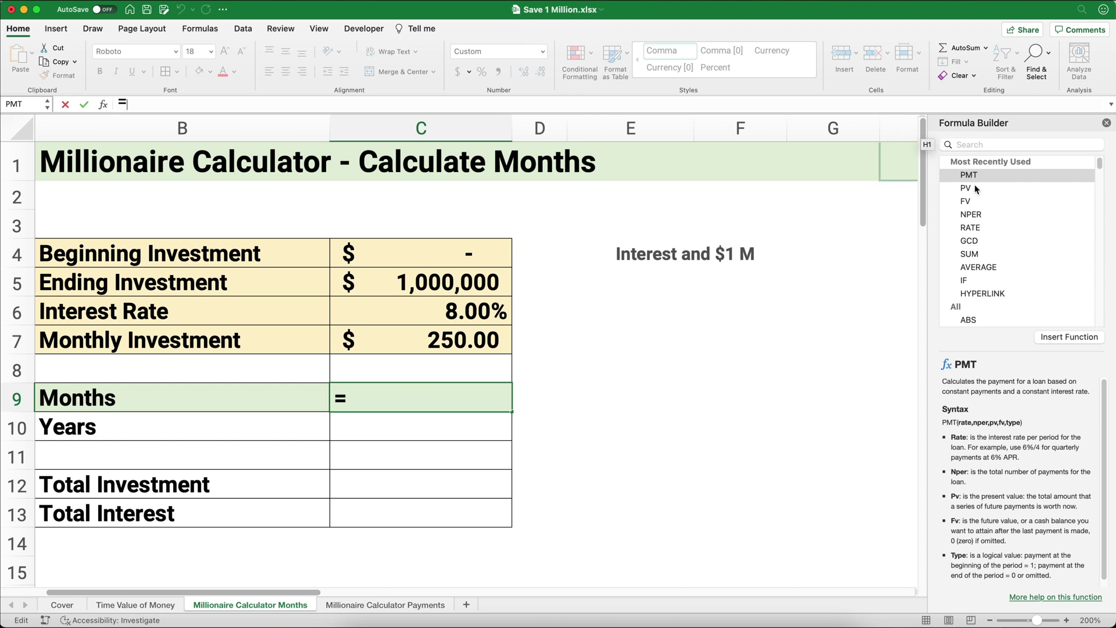
# Step: Insert NPER in C9 with rate C6/12 and payment -C7
pyautogui.doubleClick(980, 215)
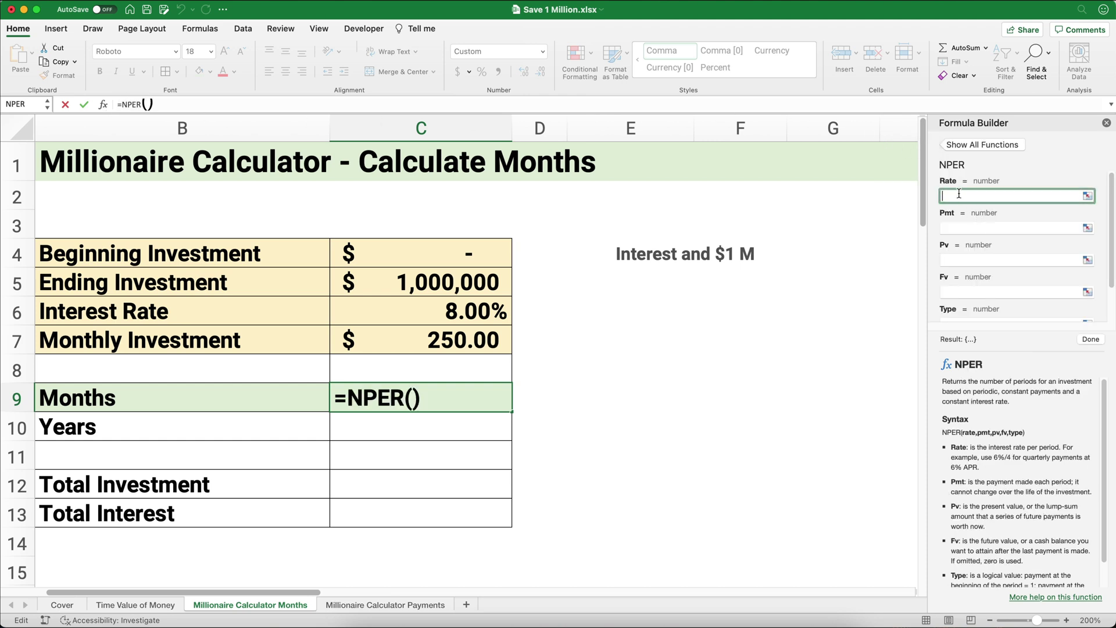
pyautogui.click(462, 308)
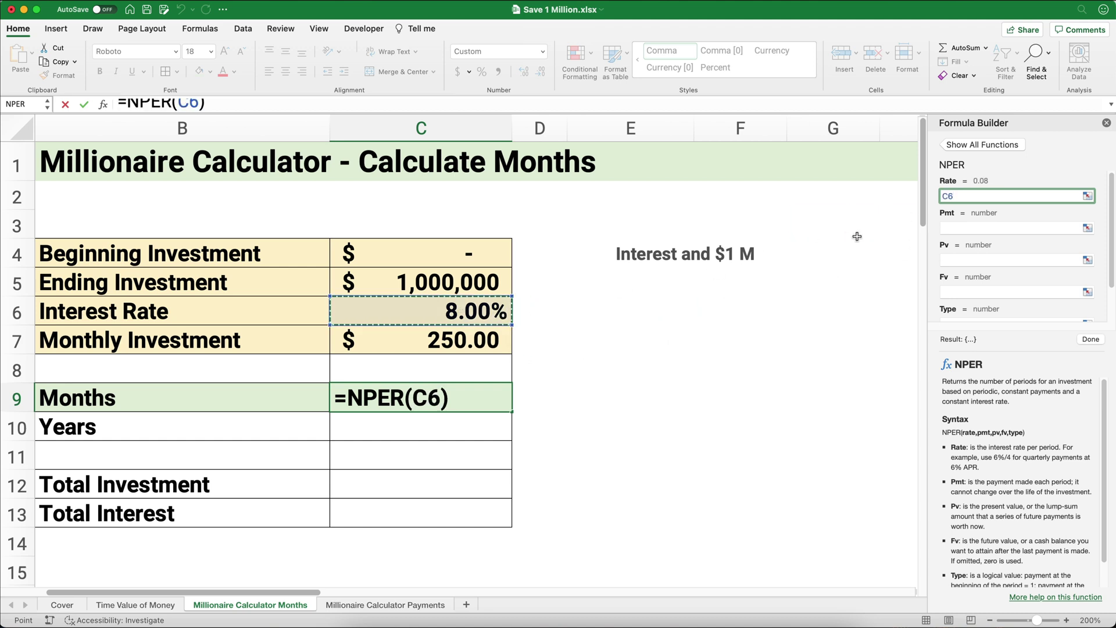
pyautogui.write('/12')
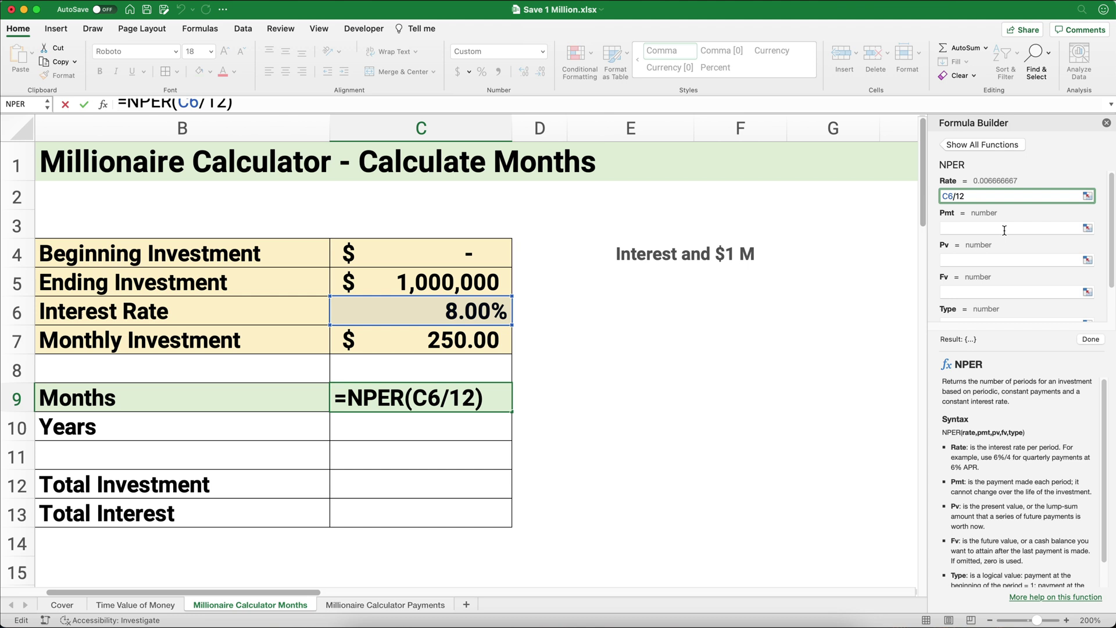
pyautogui.click(986, 227)
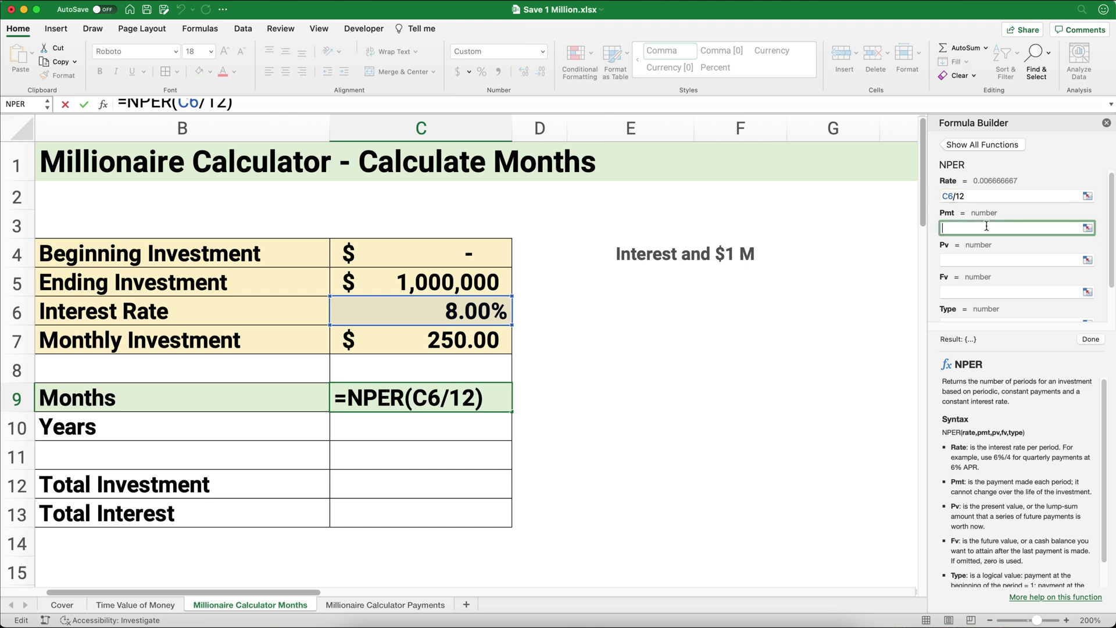
pyautogui.write('-')
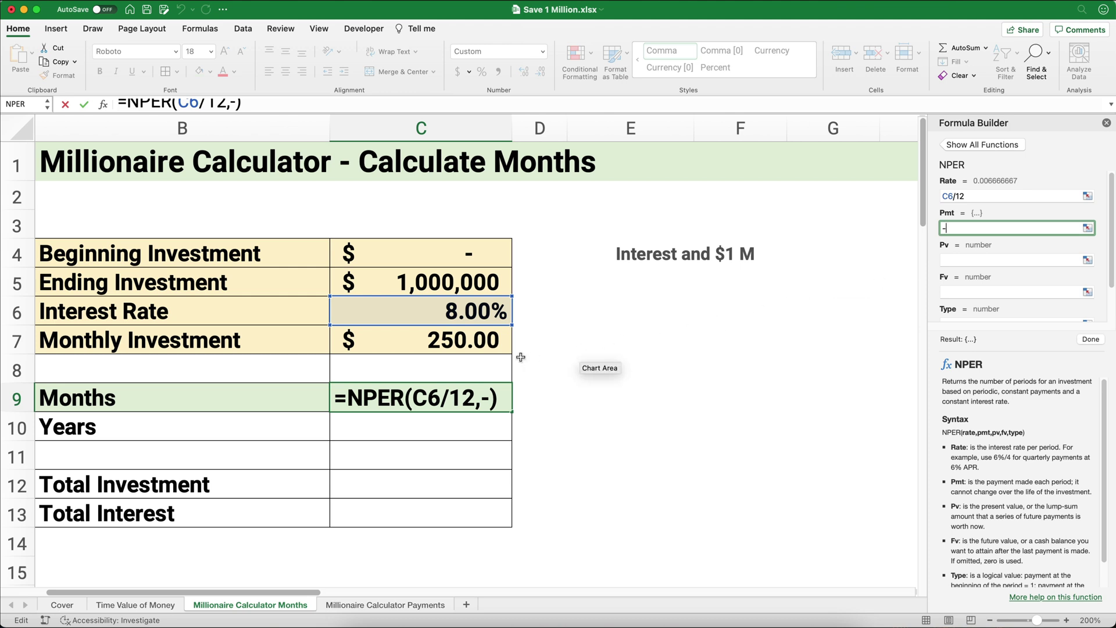
pyautogui.click(477, 347)
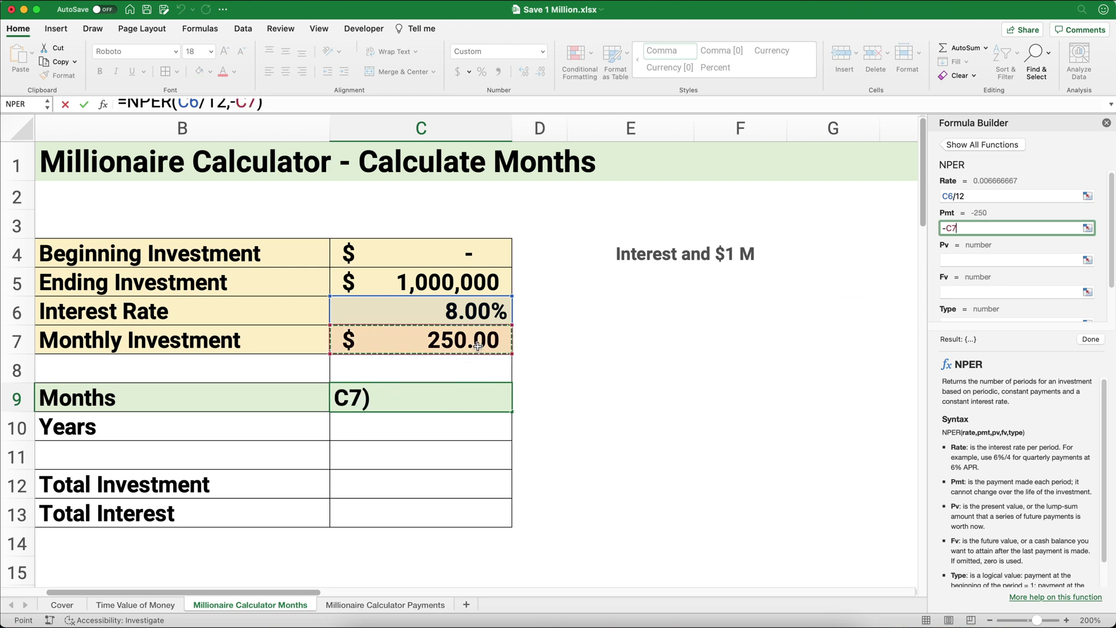
# Step: Complete NPER with present value -C4, future value C5 and type 0, giving 499.7 months
pyautogui.click(958, 260)
pyautogui.write('-')
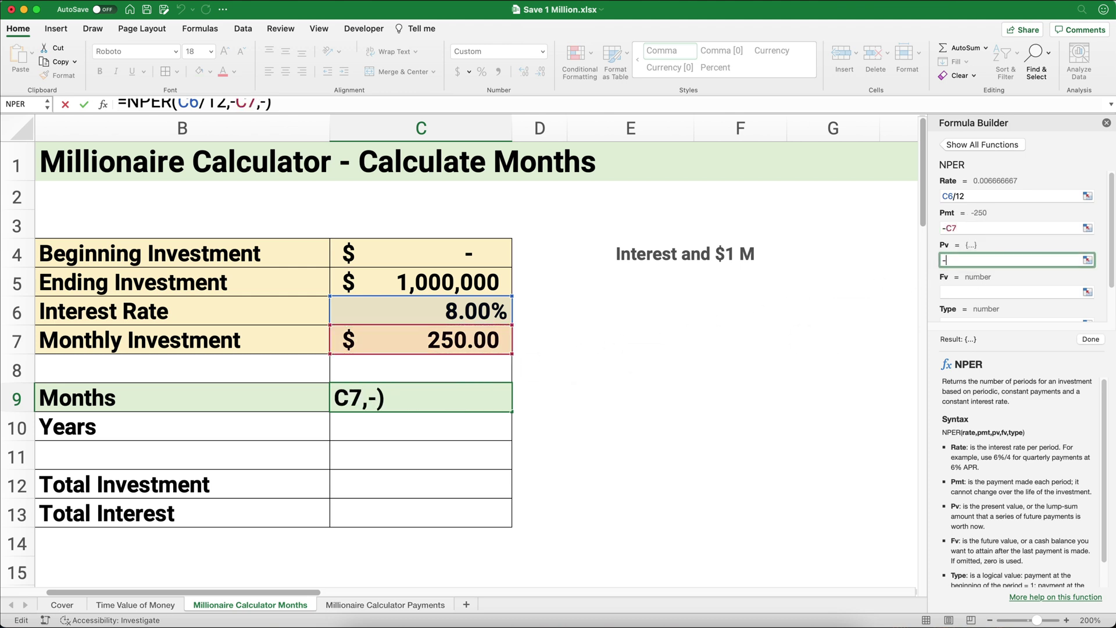
pyautogui.click(471, 259)
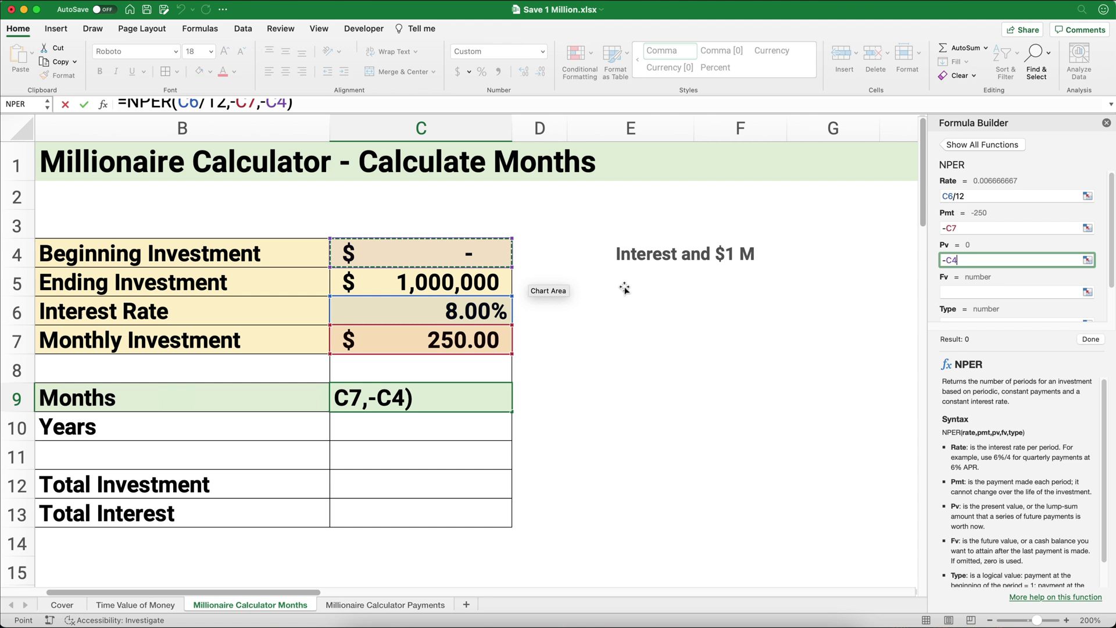
pyautogui.click(946, 294)
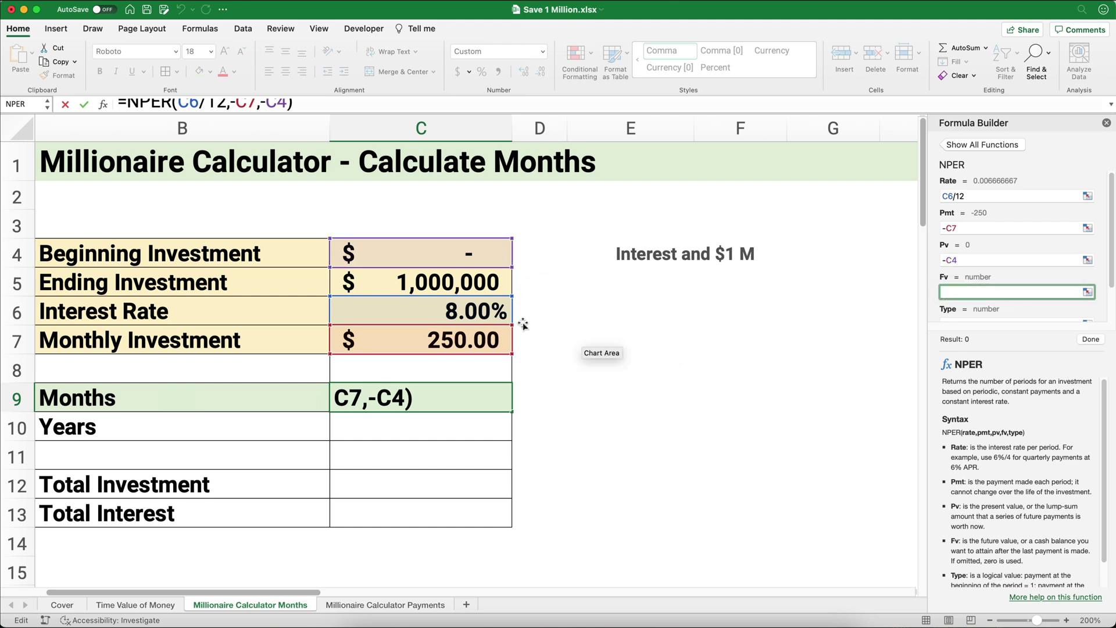
pyautogui.click(468, 287)
pyautogui.press('Tab')
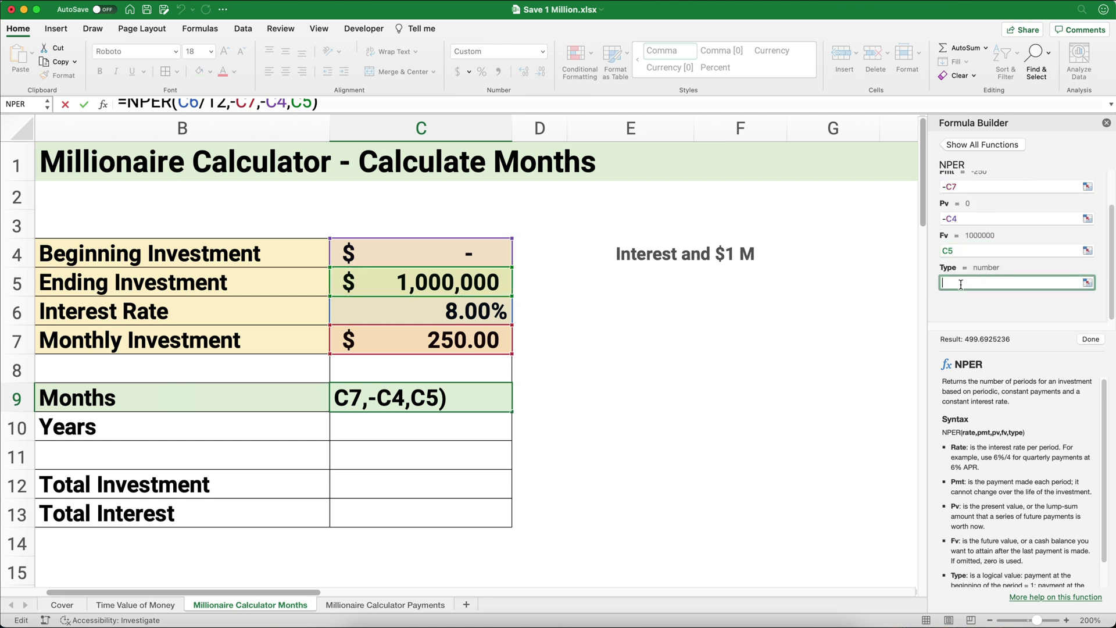
pyautogui.write('0')
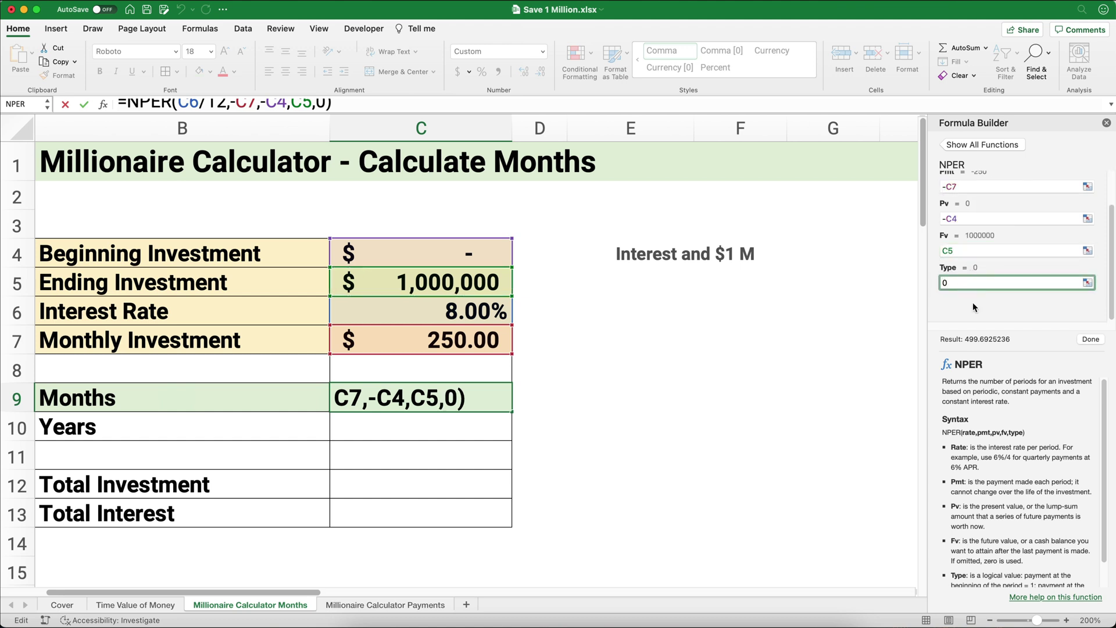
pyautogui.scroll(-2, 1021, 507)
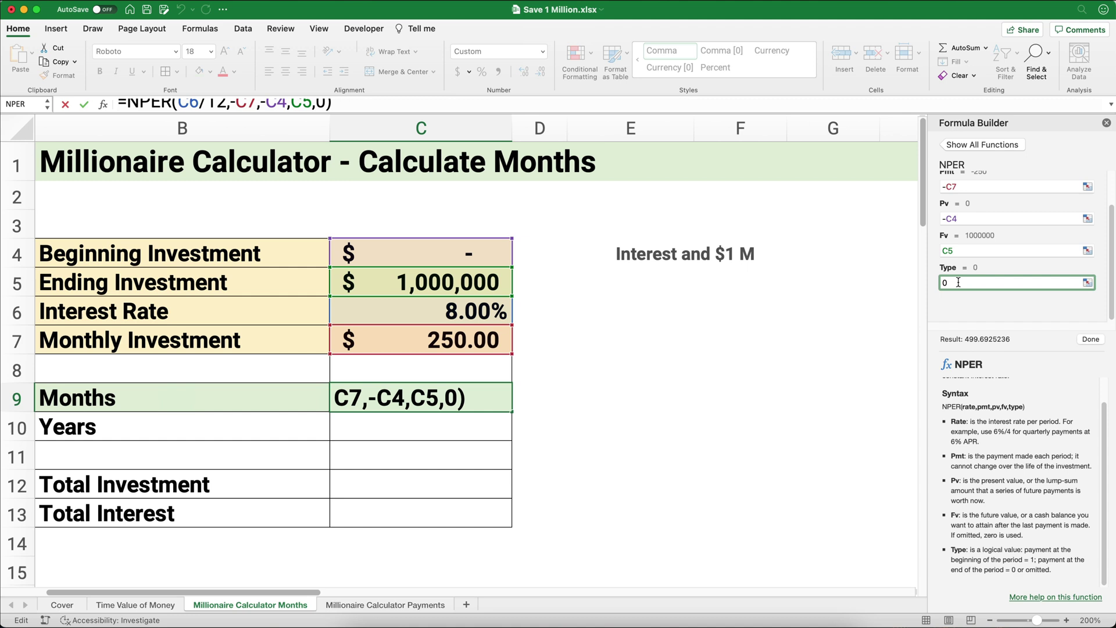
pyautogui.click(1091, 340)
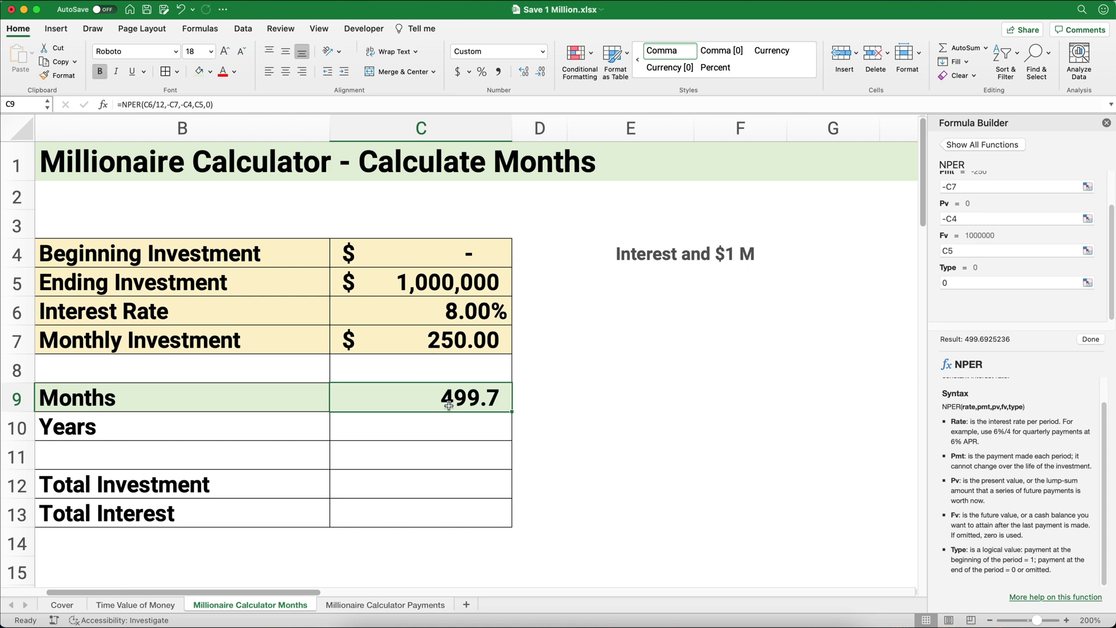
# Step: Enter =C9/12 in C10 so Years shows 41.6
pyautogui.click(445, 432)
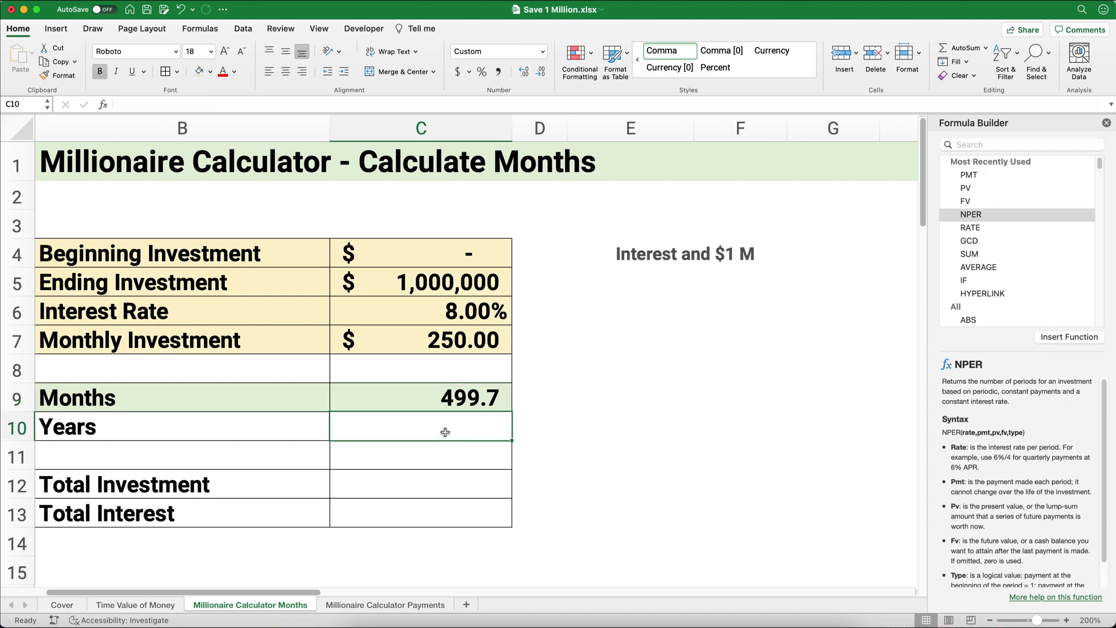
pyautogui.write('=')
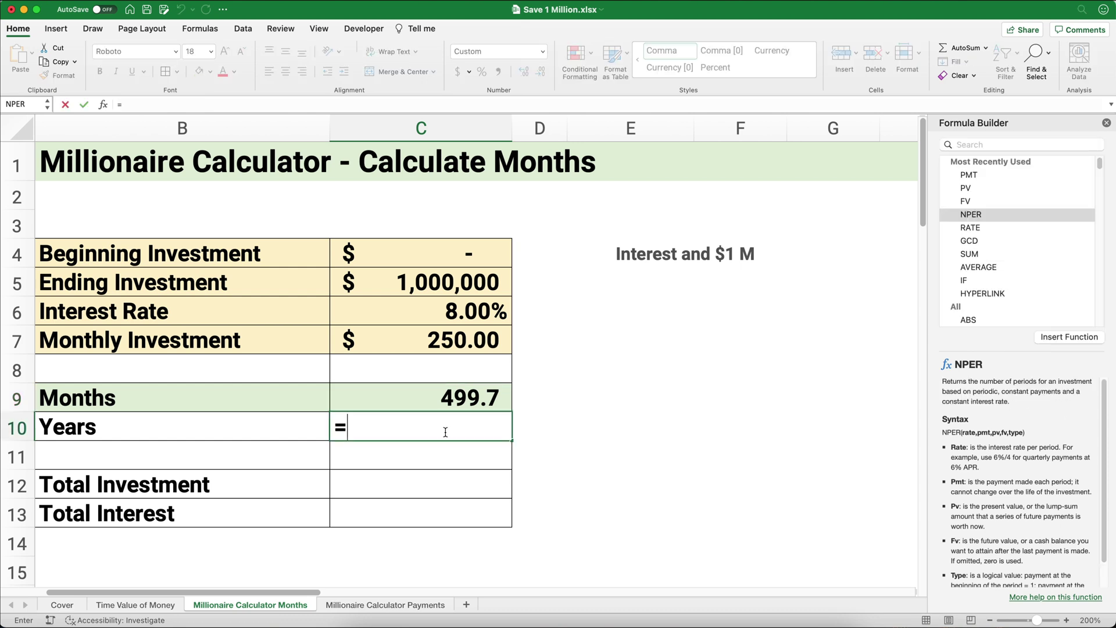
pyautogui.write('C9/')
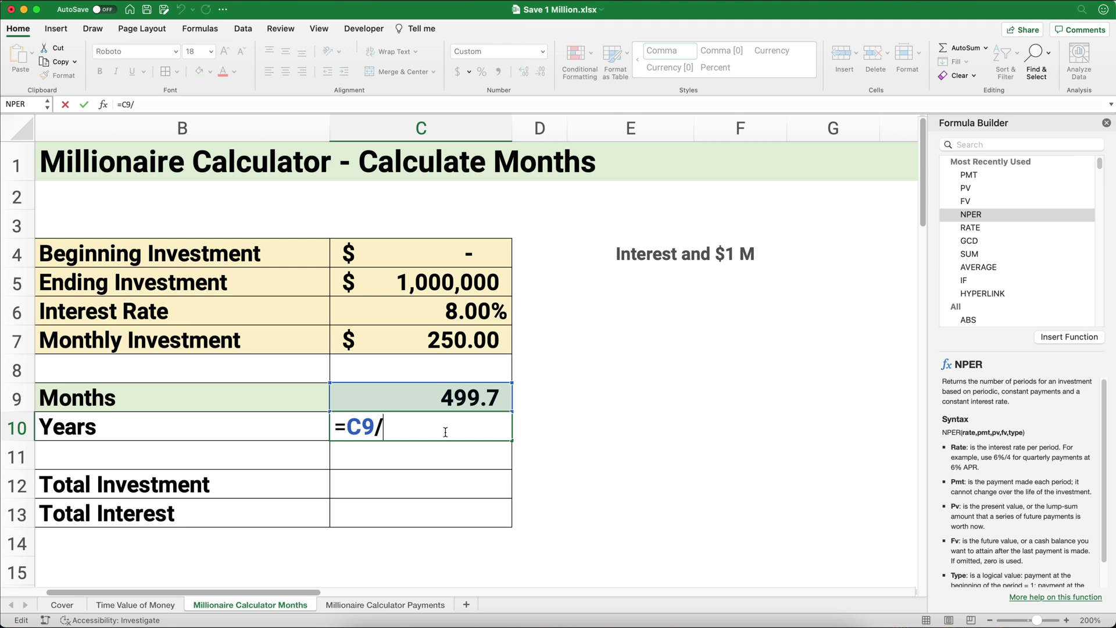
pyautogui.write('12')
pyautogui.press('Return')
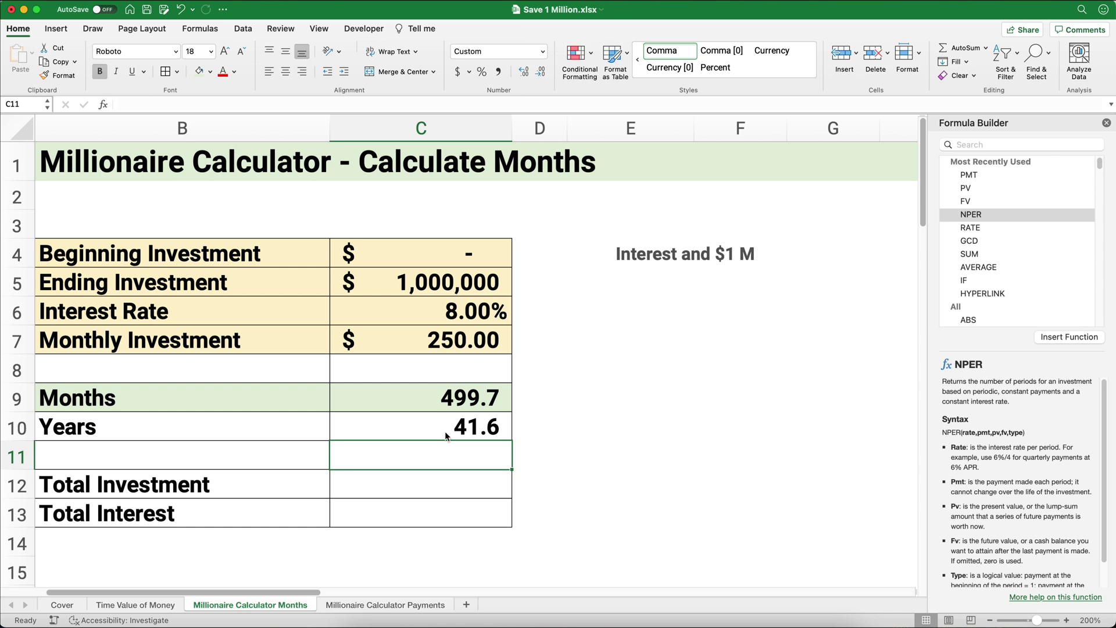
pyautogui.click(451, 426)
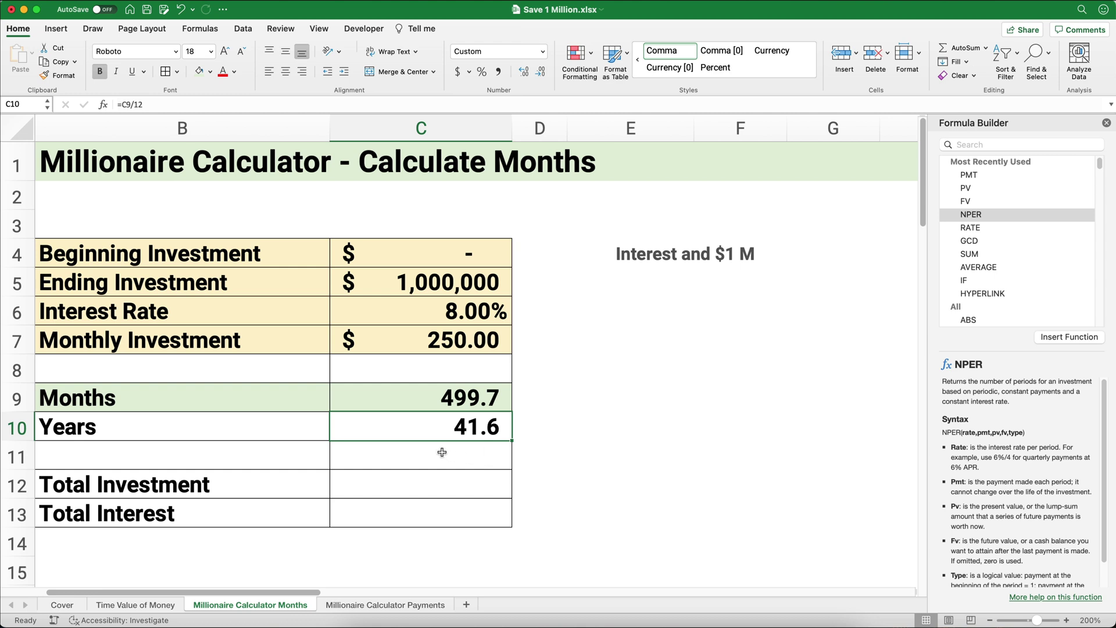
# Step: Enter =C9*C7+C4 in C12 for a Total Investment of $124,923
pyautogui.click(429, 477)
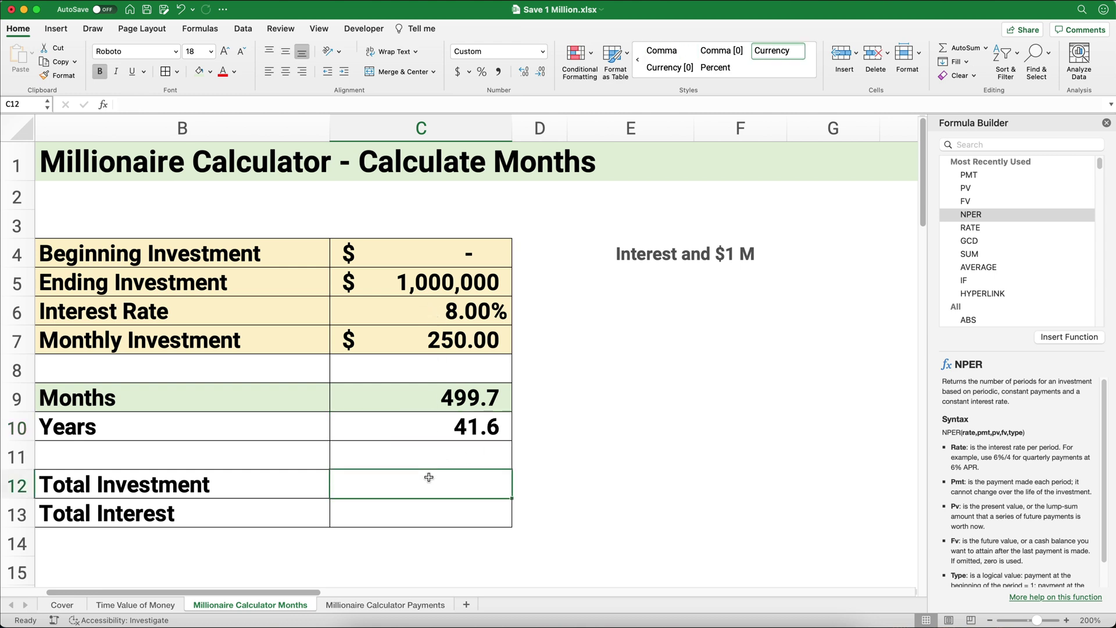
pyautogui.write('=')
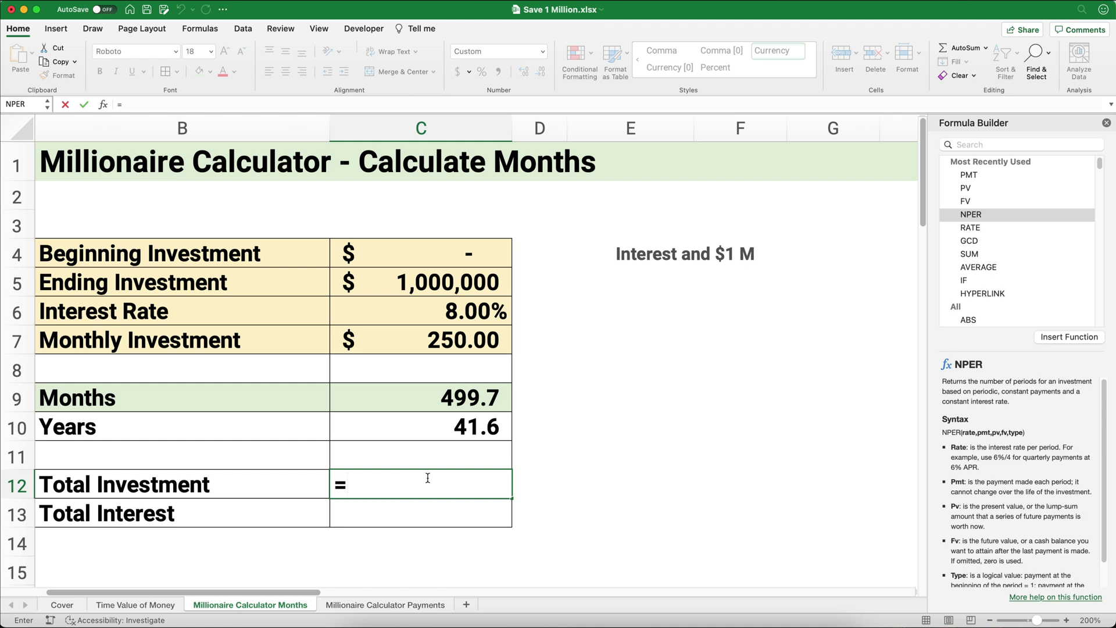
pyautogui.click(439, 402)
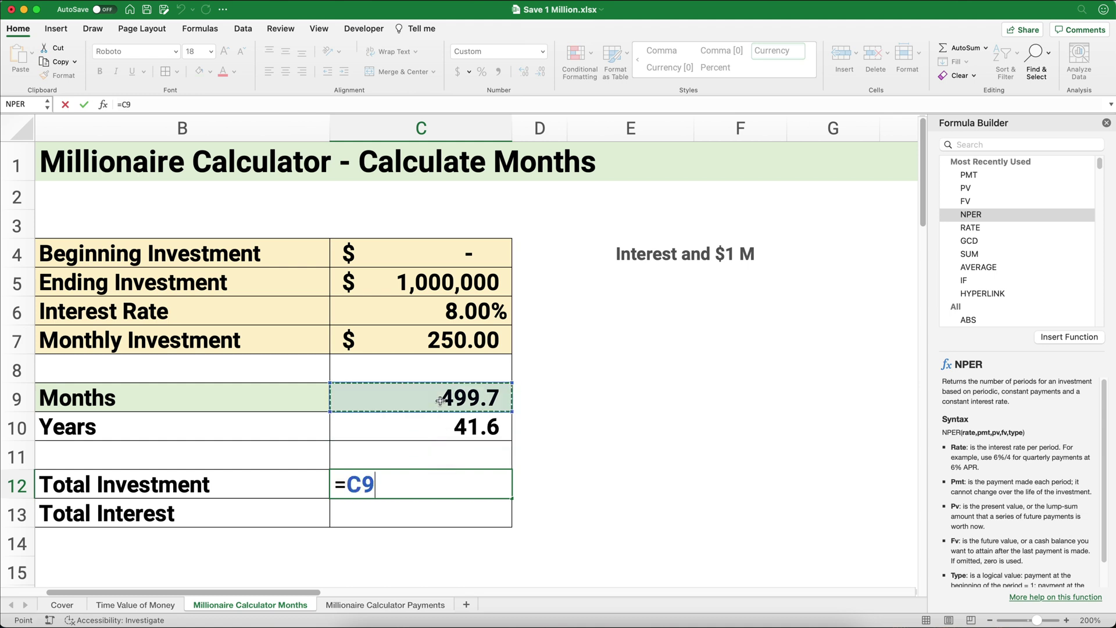
pyautogui.write('*')
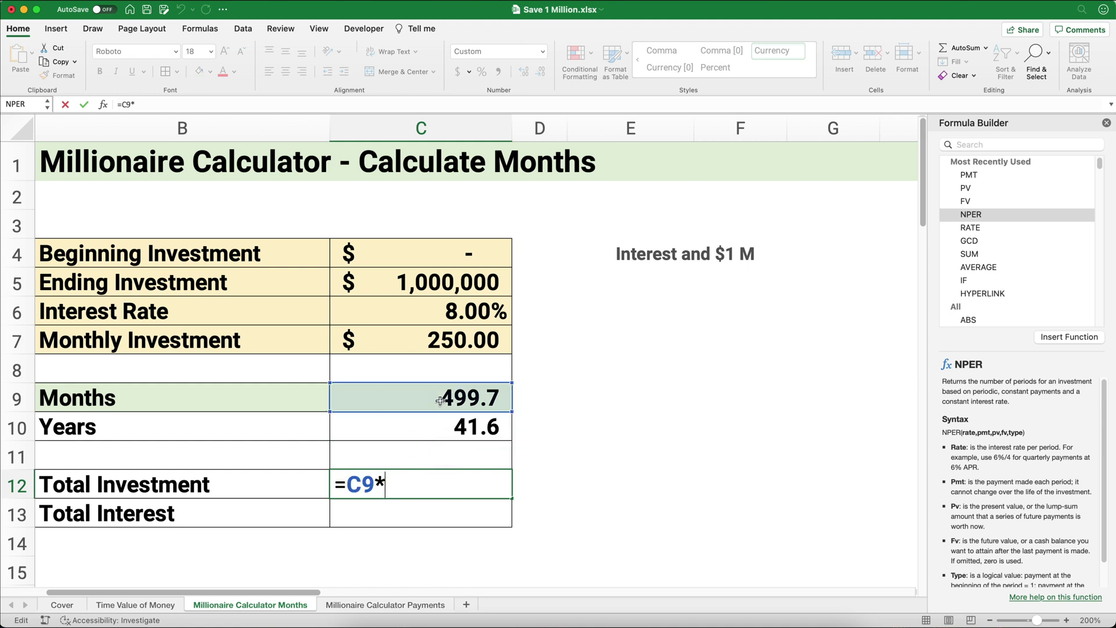
pyautogui.click(437, 338)
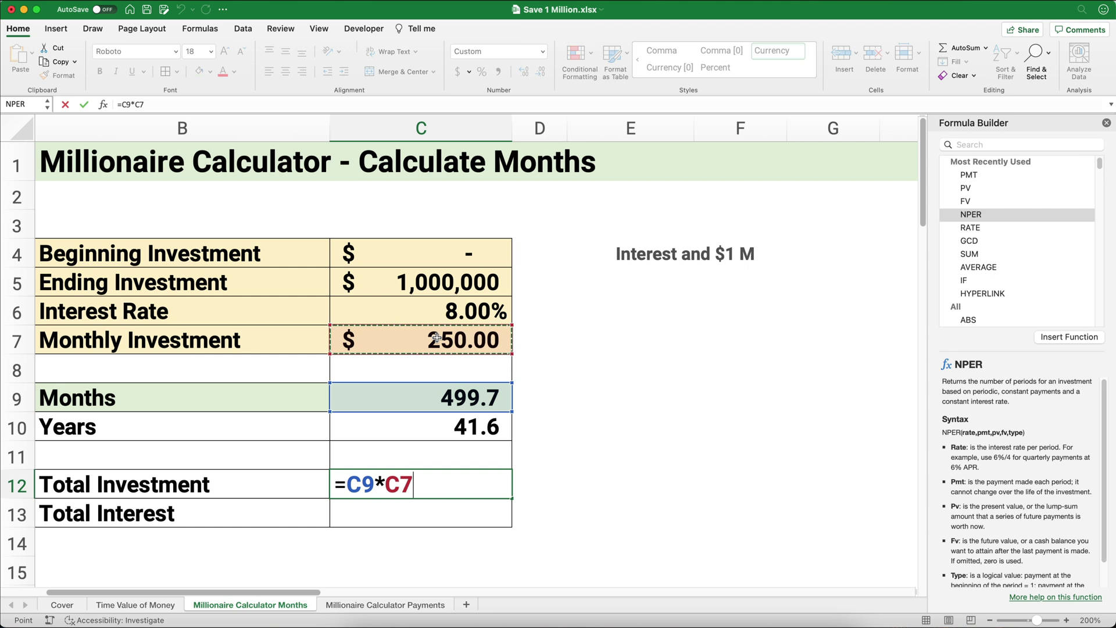
pyautogui.write('+')
pyautogui.click(447, 255)
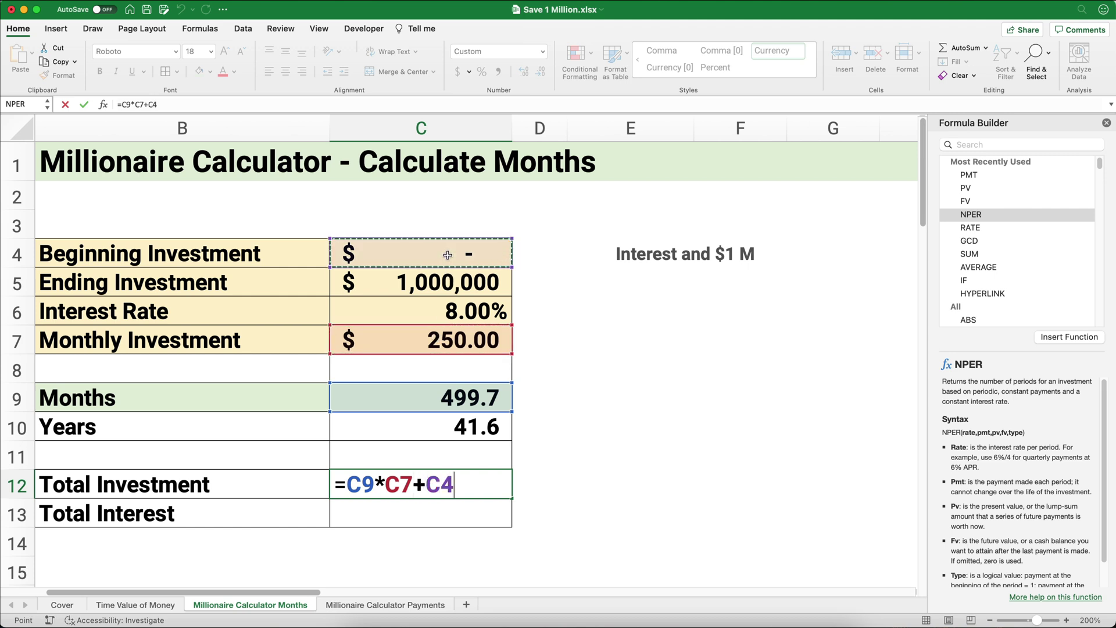
pyautogui.press('Return')
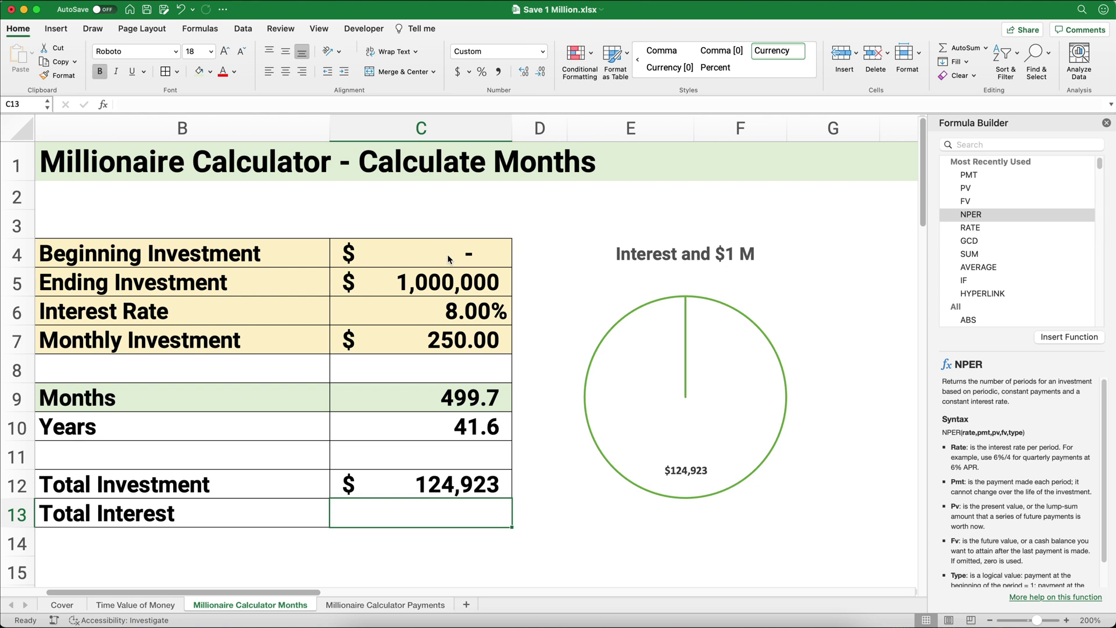
# Step: Enter =C5-C12 in C13 for a Total Interest of $875,077
pyautogui.write('=')
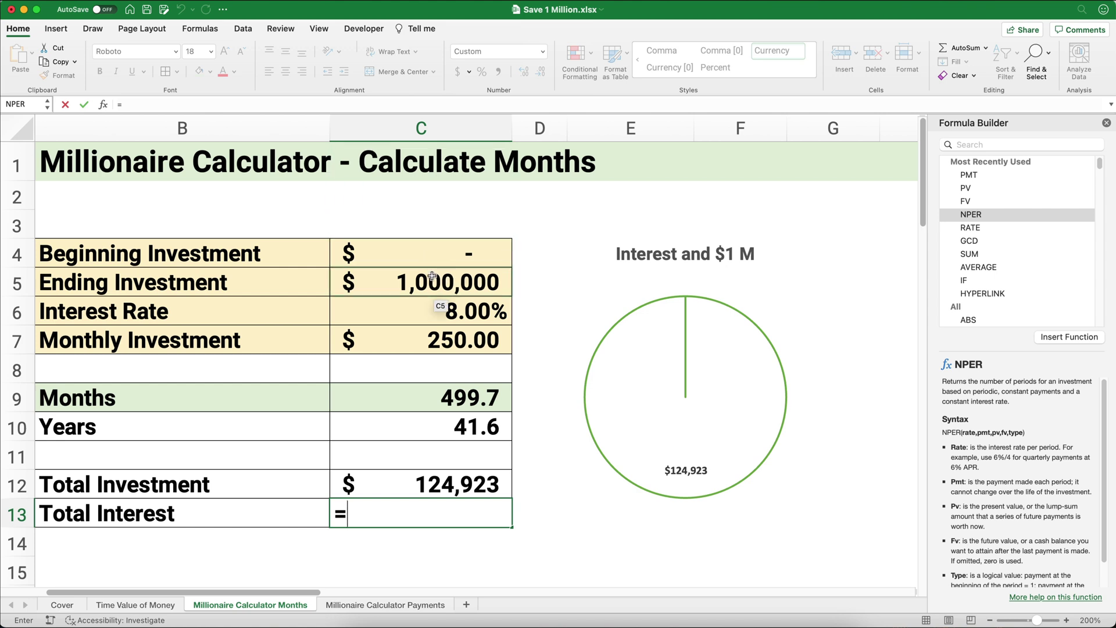
pyautogui.click(432, 277)
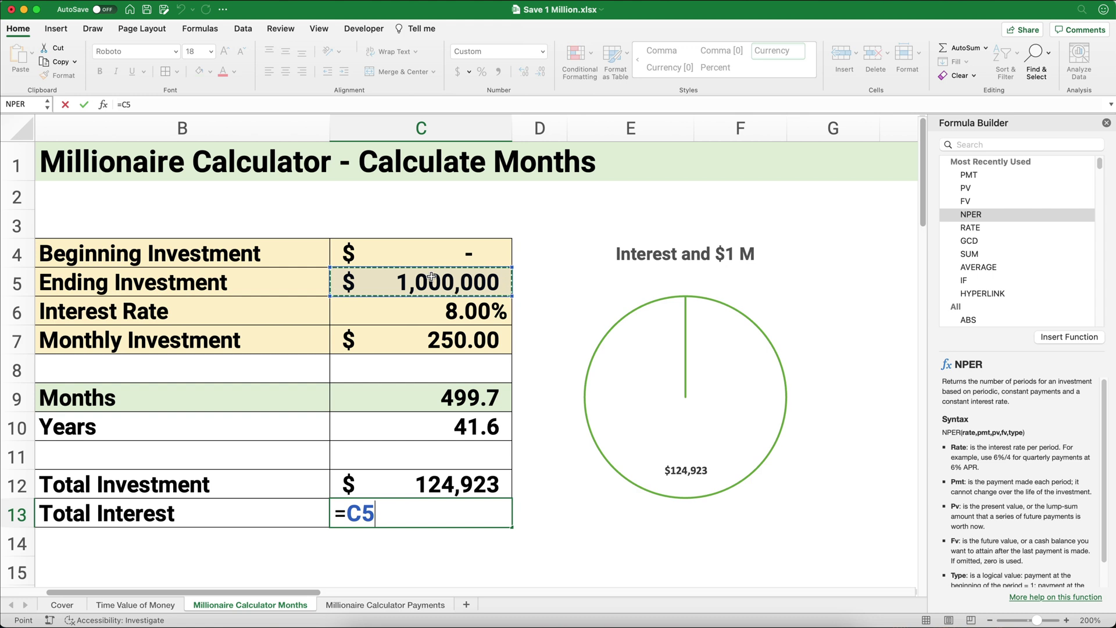
pyautogui.write('-')
pyautogui.click(436, 481)
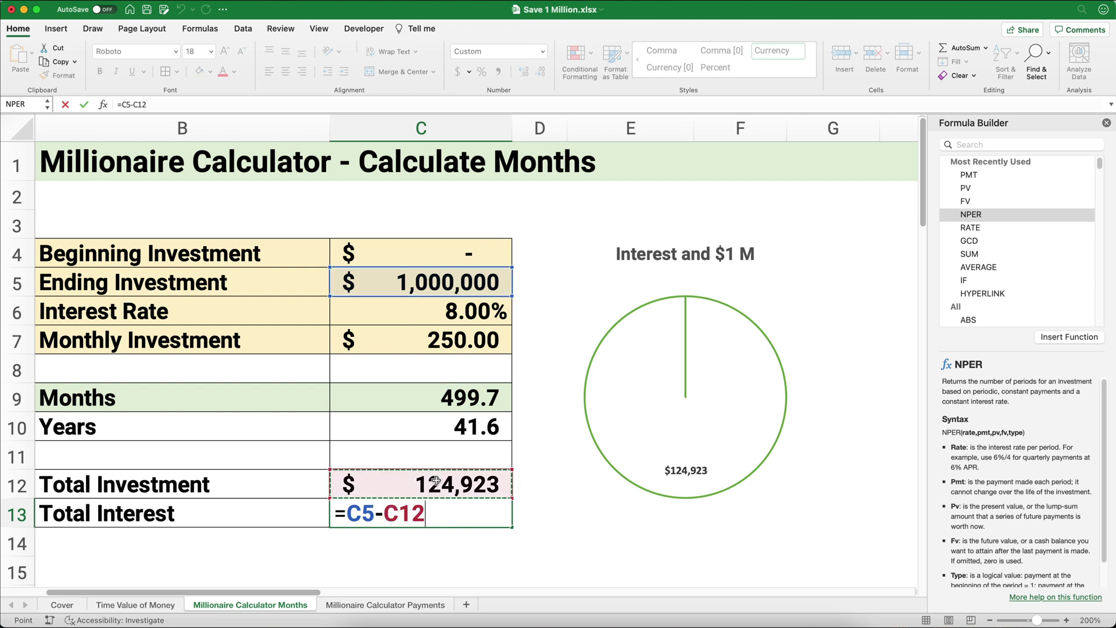
pyautogui.press('Return')
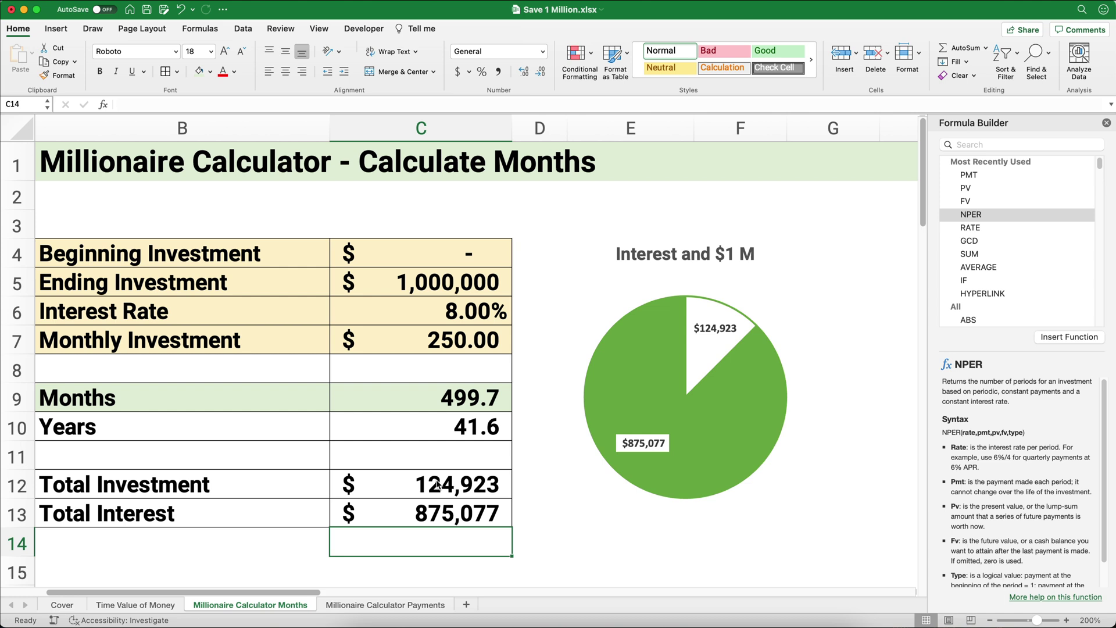
pyautogui.moveTo(716, 343)
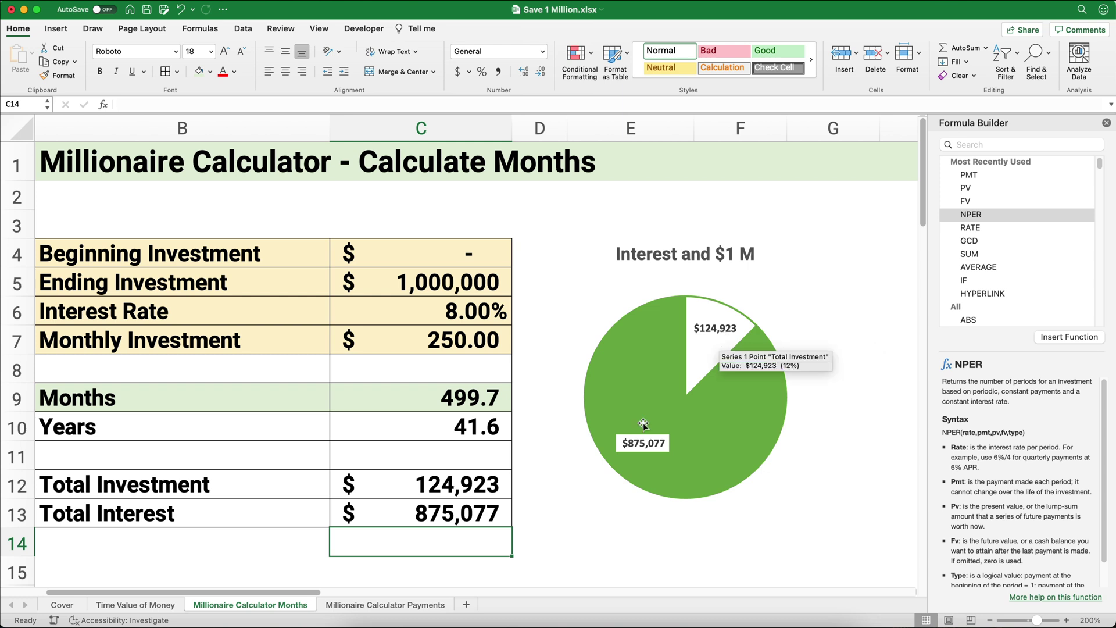
pyautogui.moveTo(646, 461)
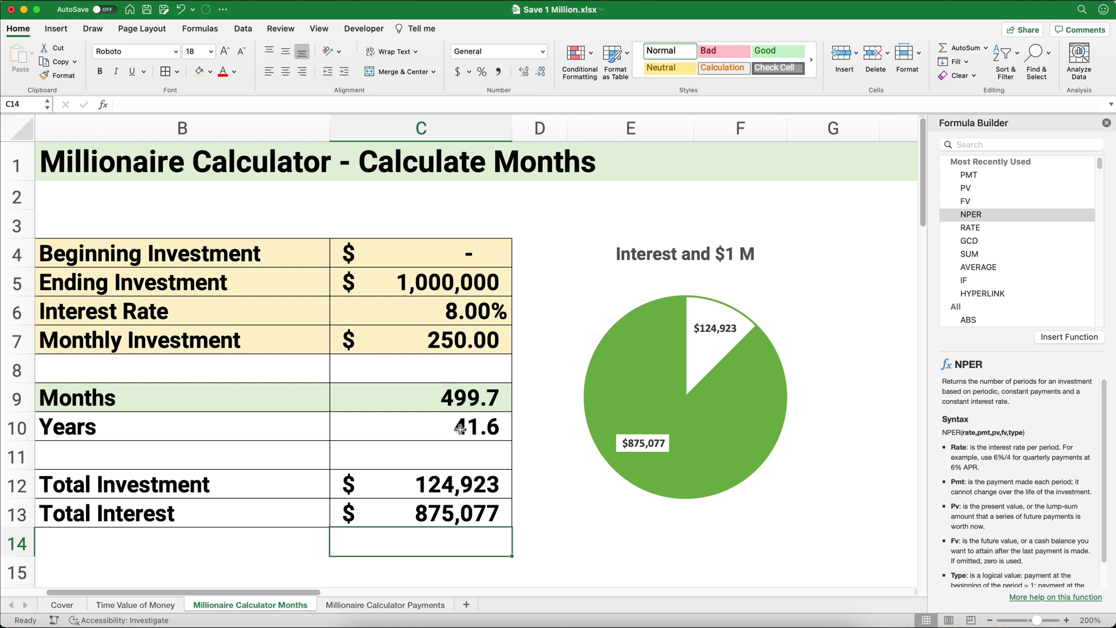
pyautogui.click(451, 343)
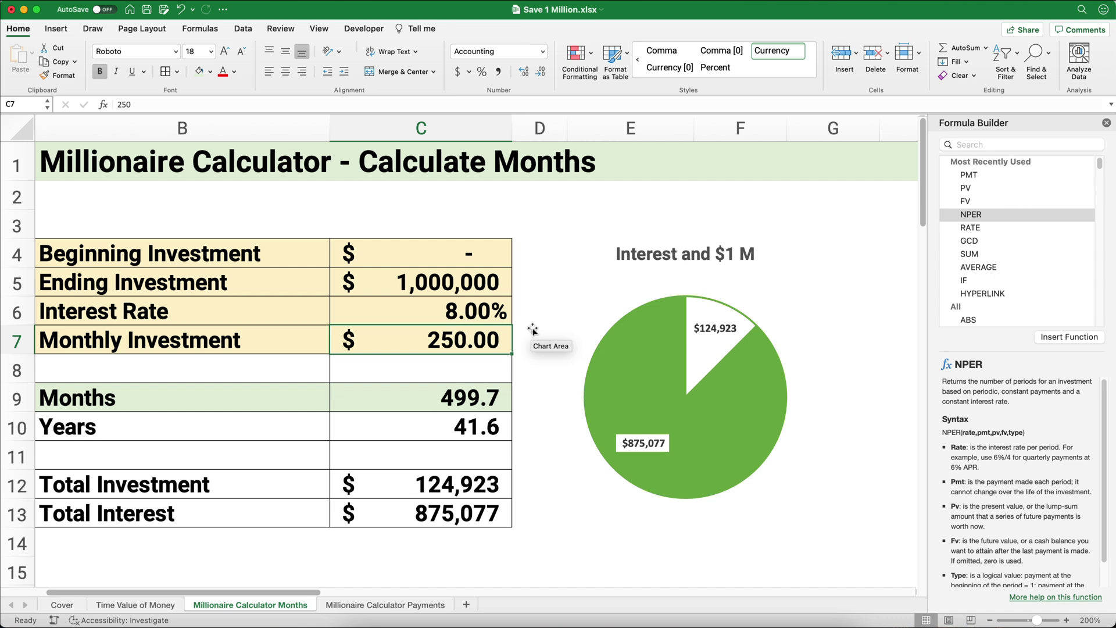
# Step: Change the monthly investment to $350 and the interest rate to 9%
pyautogui.write('350')
pyautogui.press('Return')
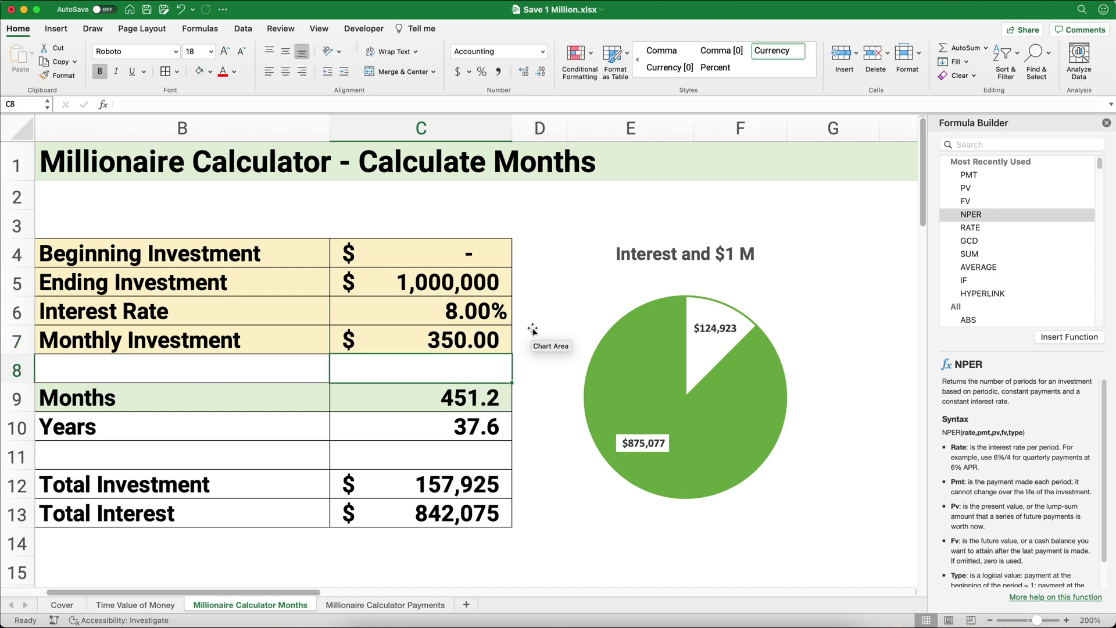
pyautogui.click(475, 424)
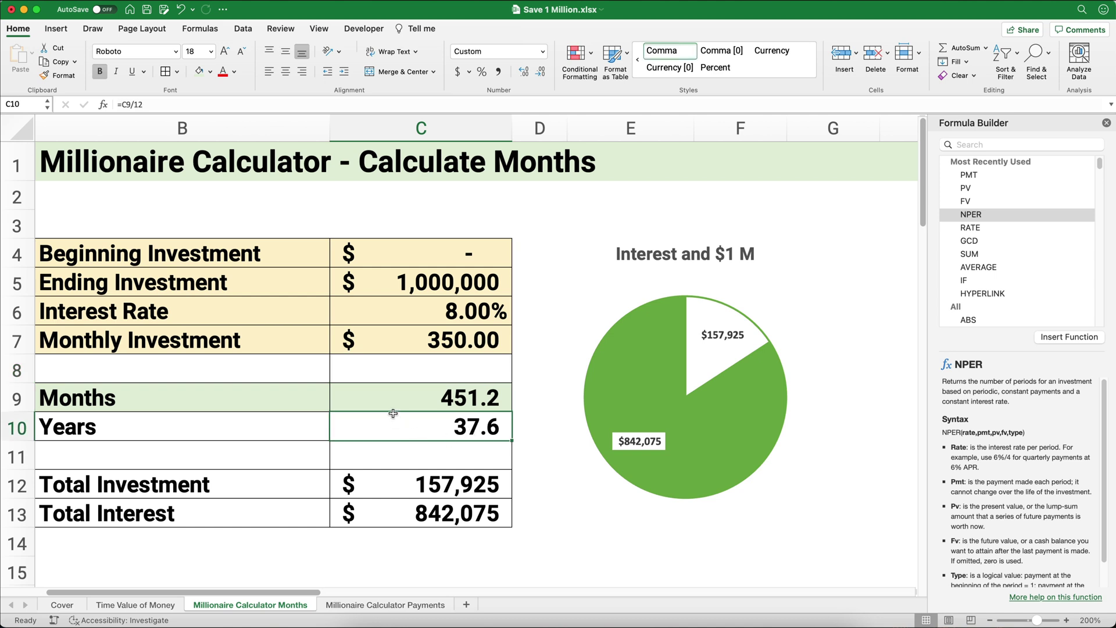
pyautogui.click(452, 314)
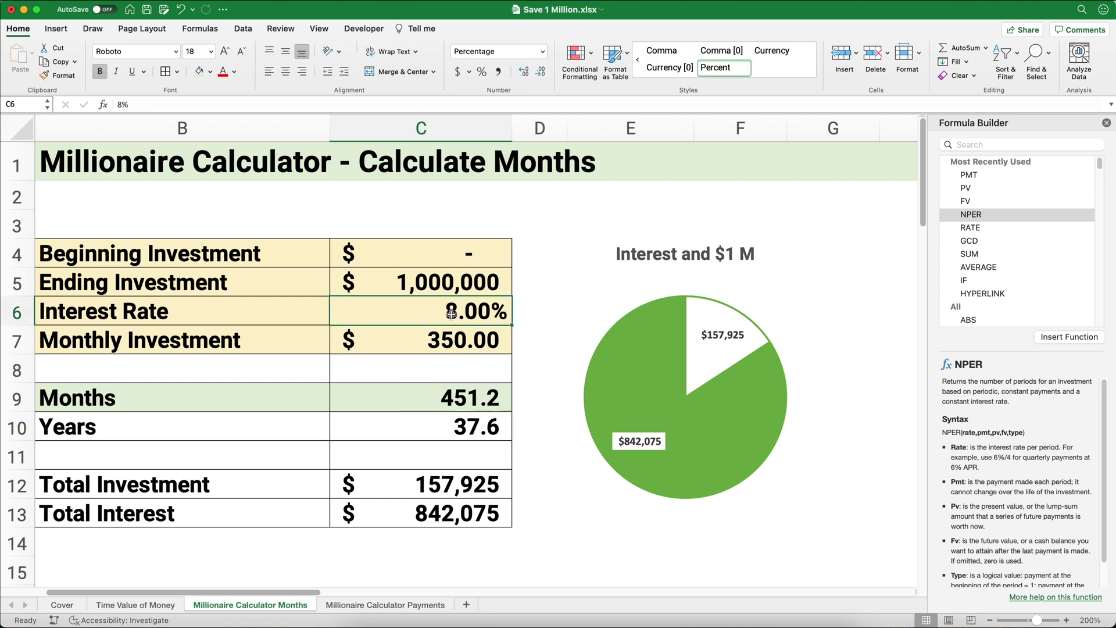
pyautogui.write('9')
pyautogui.press('Return')
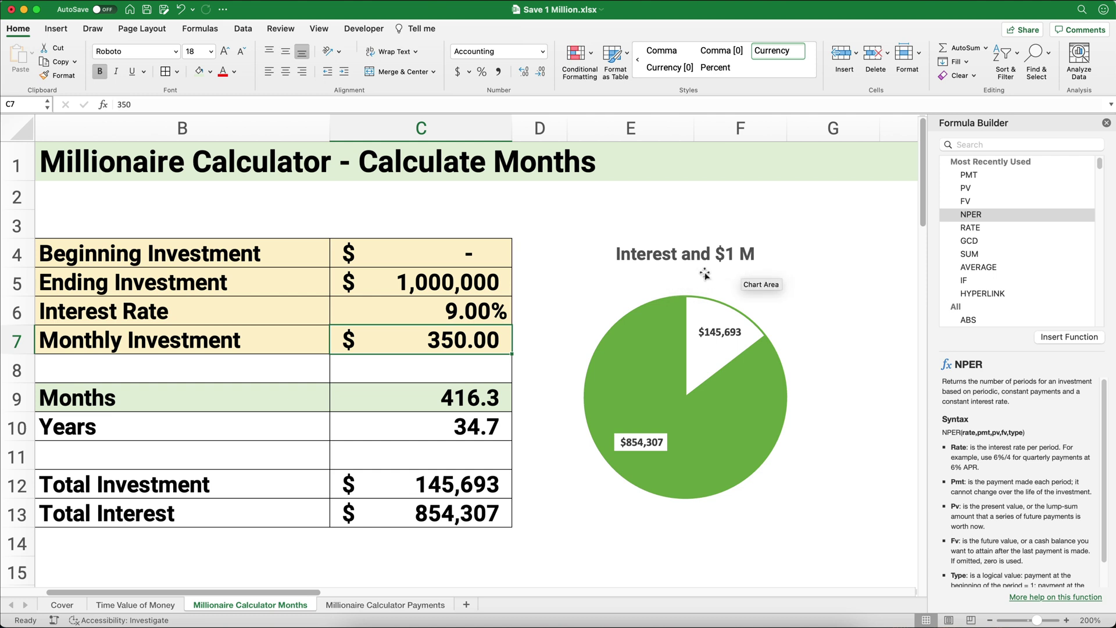
# Step: Set the ending investment to $100,000 and the interest rate back to 8%
pyautogui.click(478, 284)
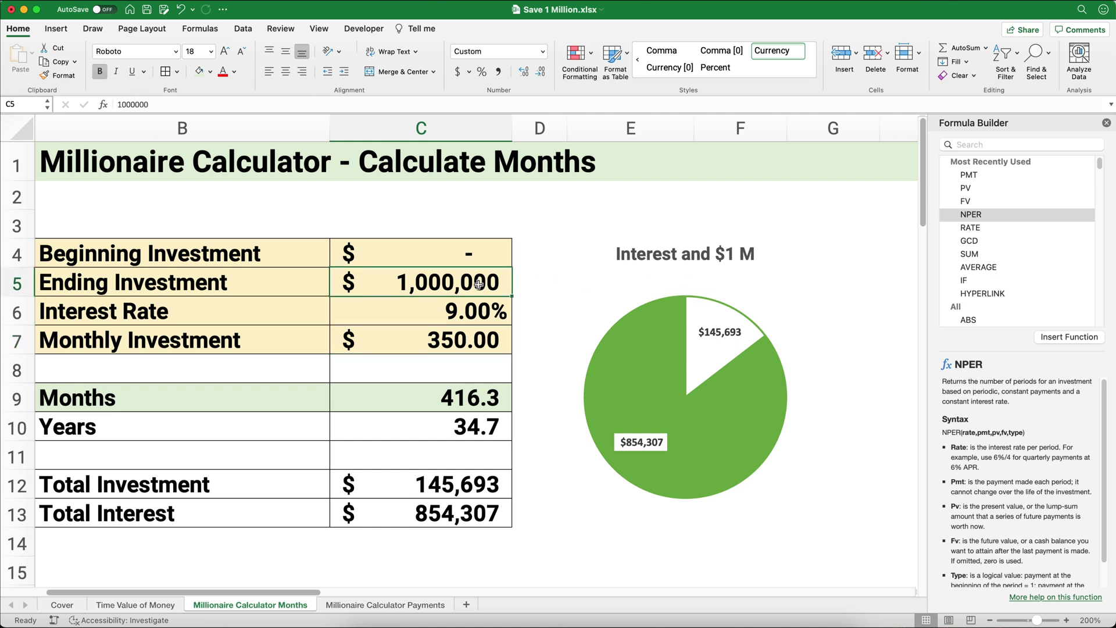
pyautogui.write('100,00')
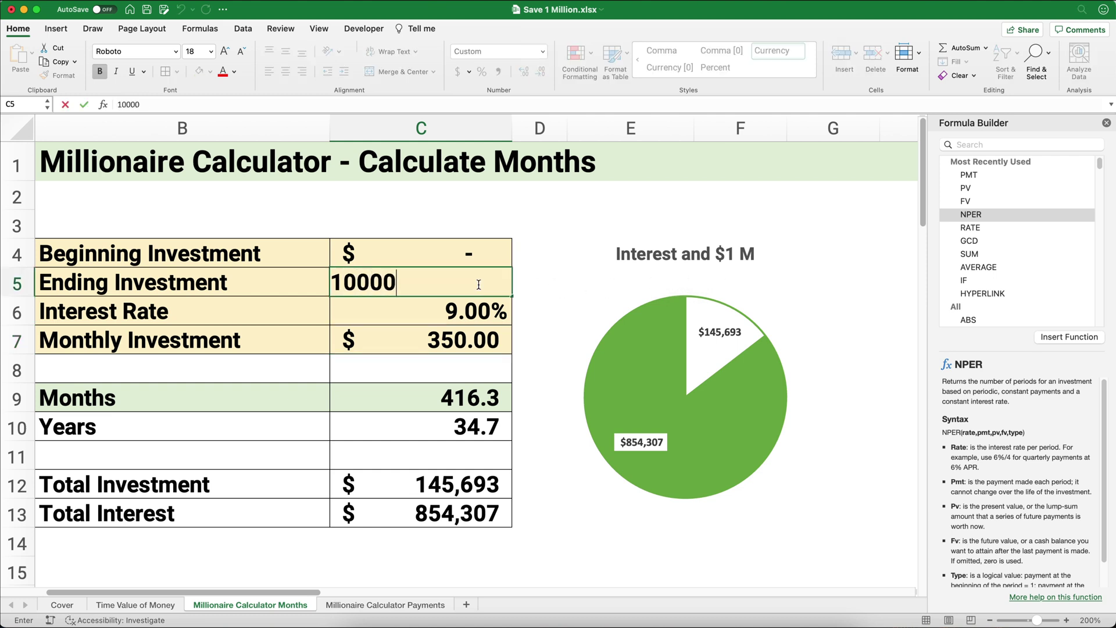
pyautogui.write('0')
pyautogui.press('Return')
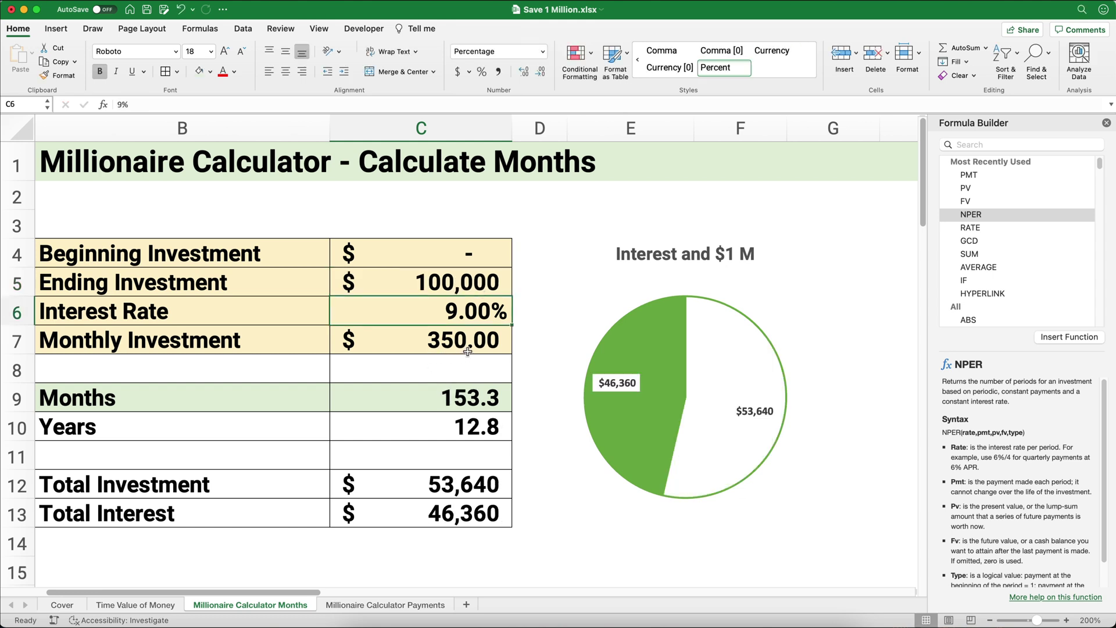
pyautogui.write('80')
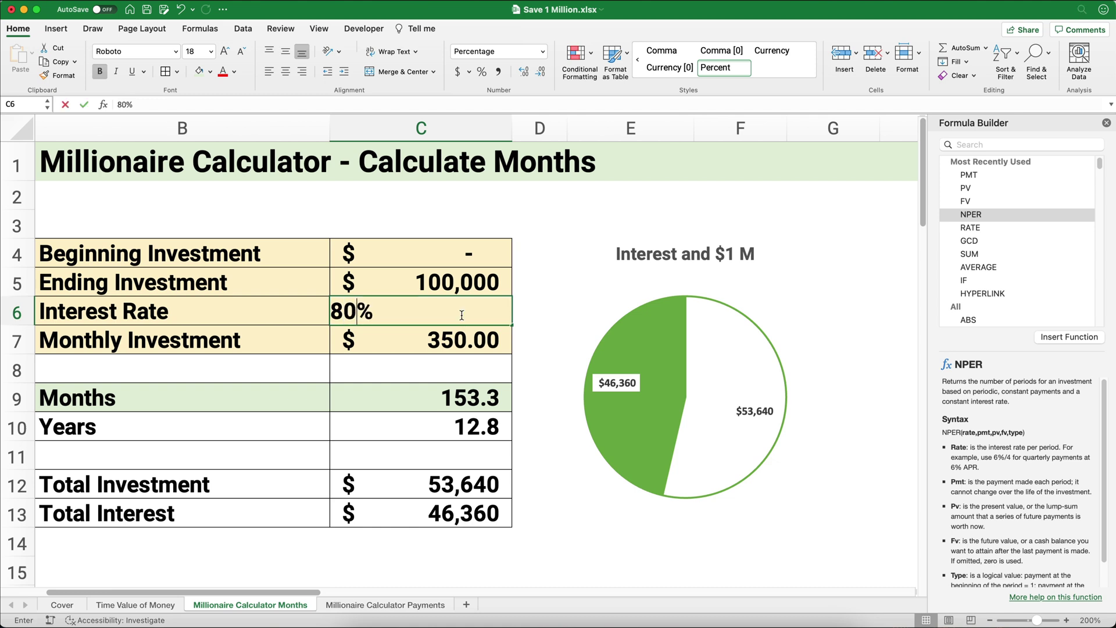
pyautogui.press('BackSpace')
pyautogui.press('Return')
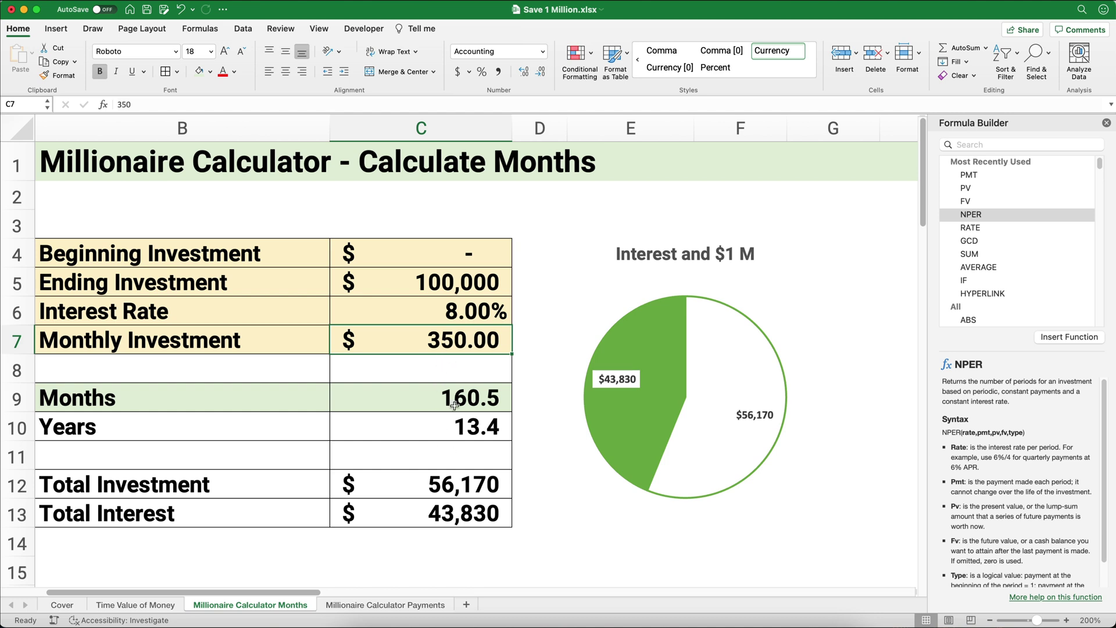
# Step: Switch to the Millionaire Calculator Payments sheet and review its PMT formula and inputs
pyautogui.click(389, 605)
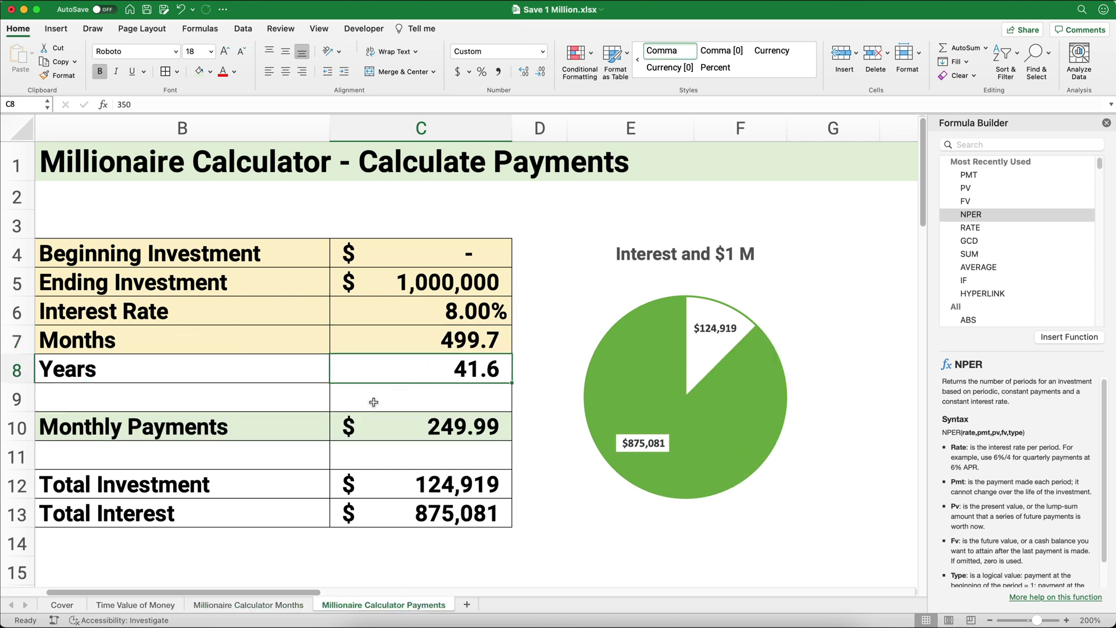
pyautogui.click(392, 423)
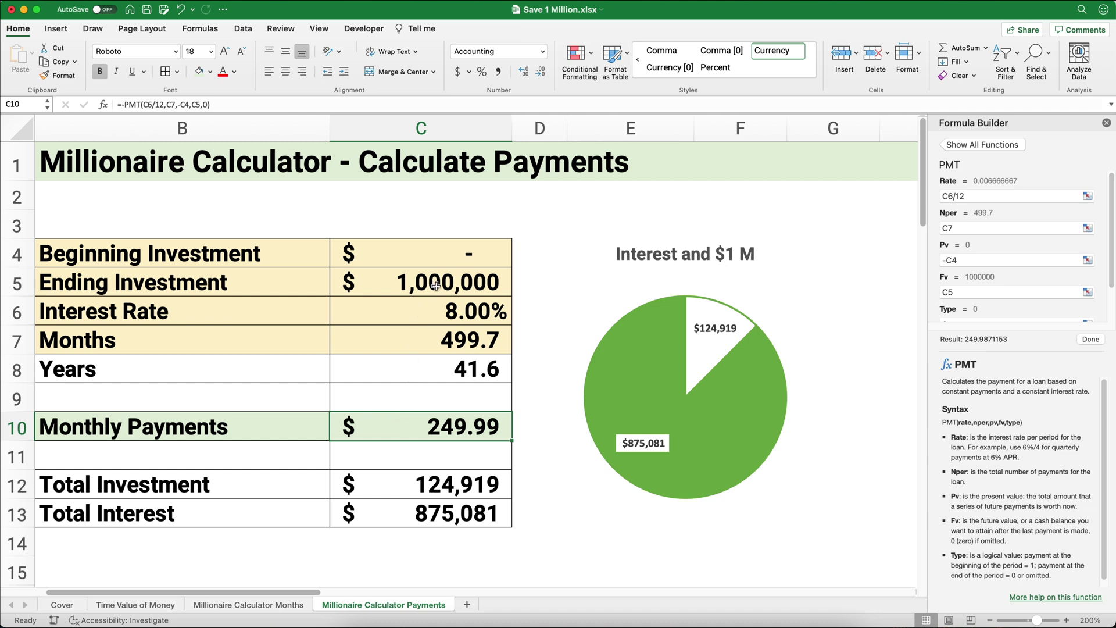
pyautogui.moveTo(433, 254); pyautogui.dragTo(439, 336)
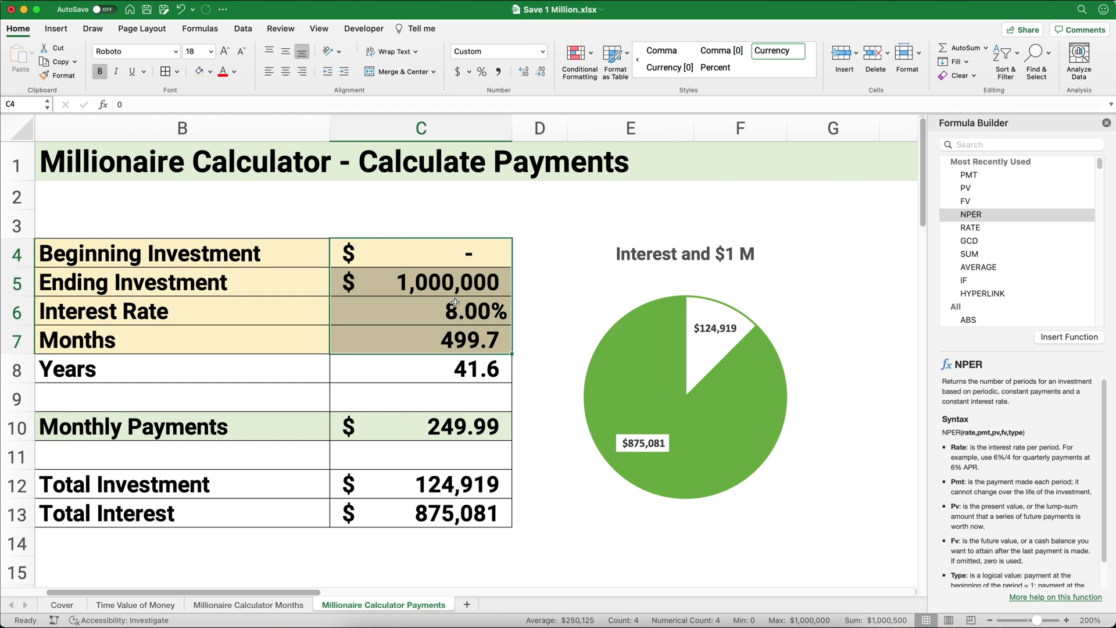
pyautogui.click(435, 261)
pyautogui.click(428, 282)
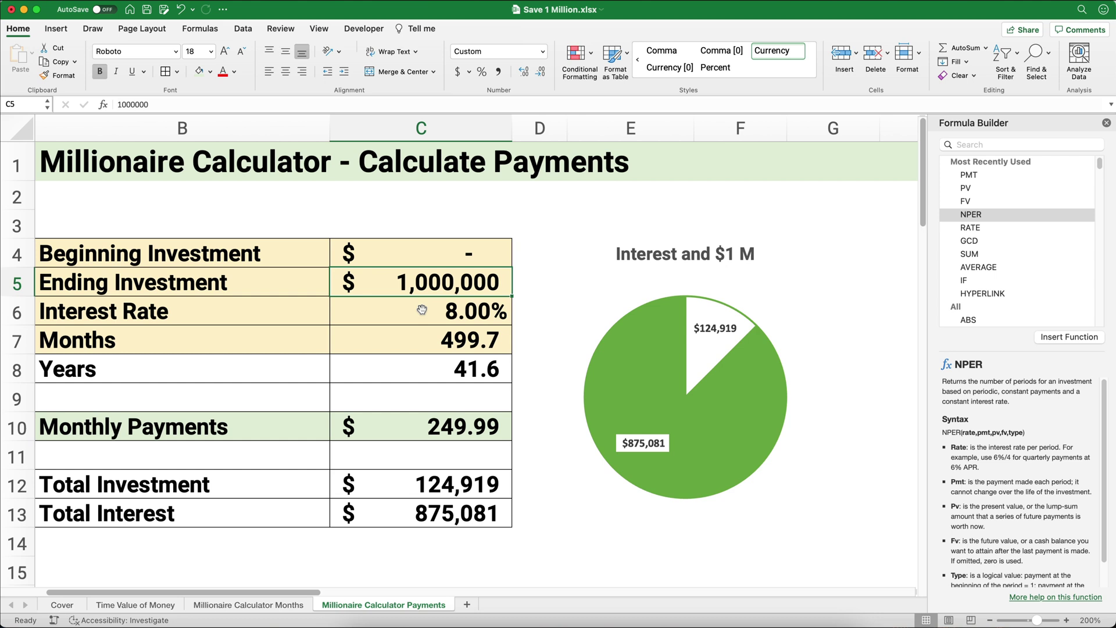
pyautogui.click(422, 309)
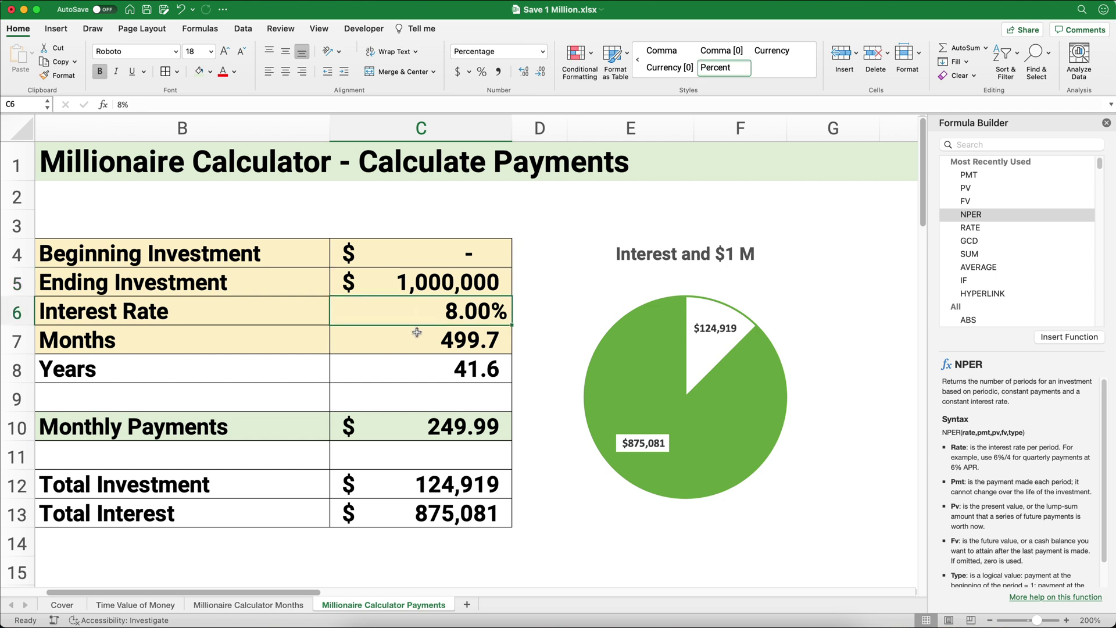
# Step: Set Months in C7 to 360 and clear the Monthly Payments formula in C10
pyautogui.click(417, 332)
pyautogui.write('360')
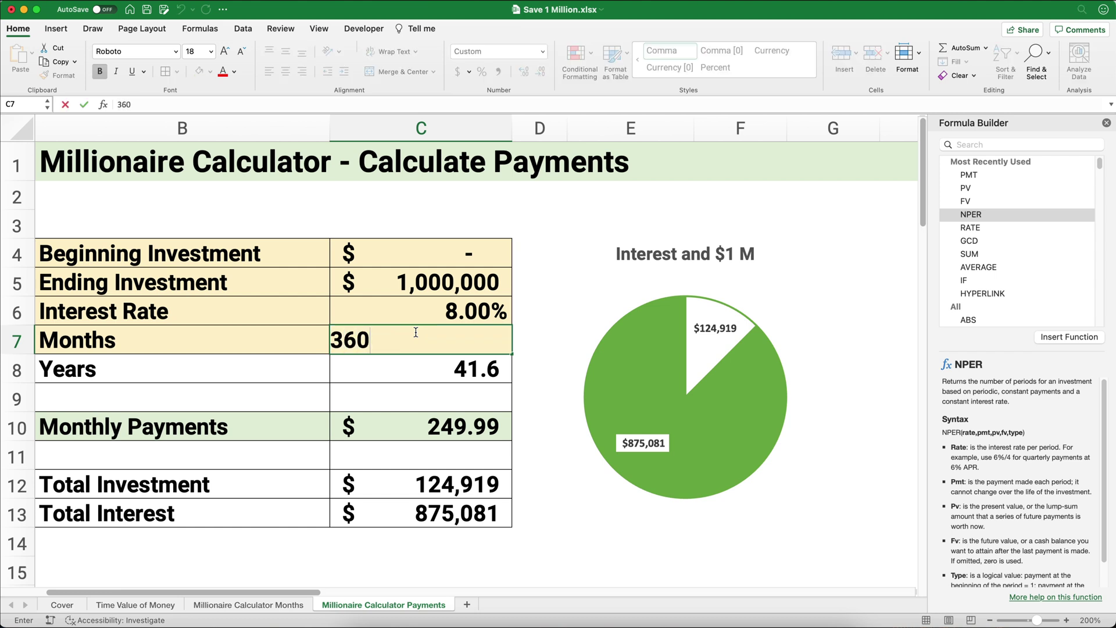
pyautogui.press('Return')
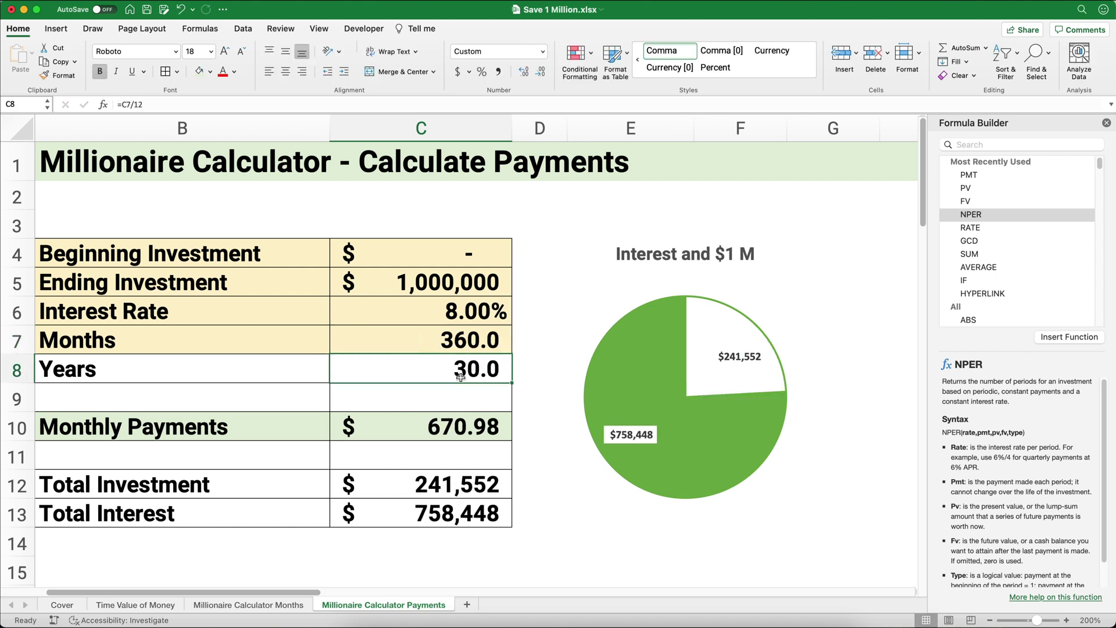
pyautogui.click(431, 425)
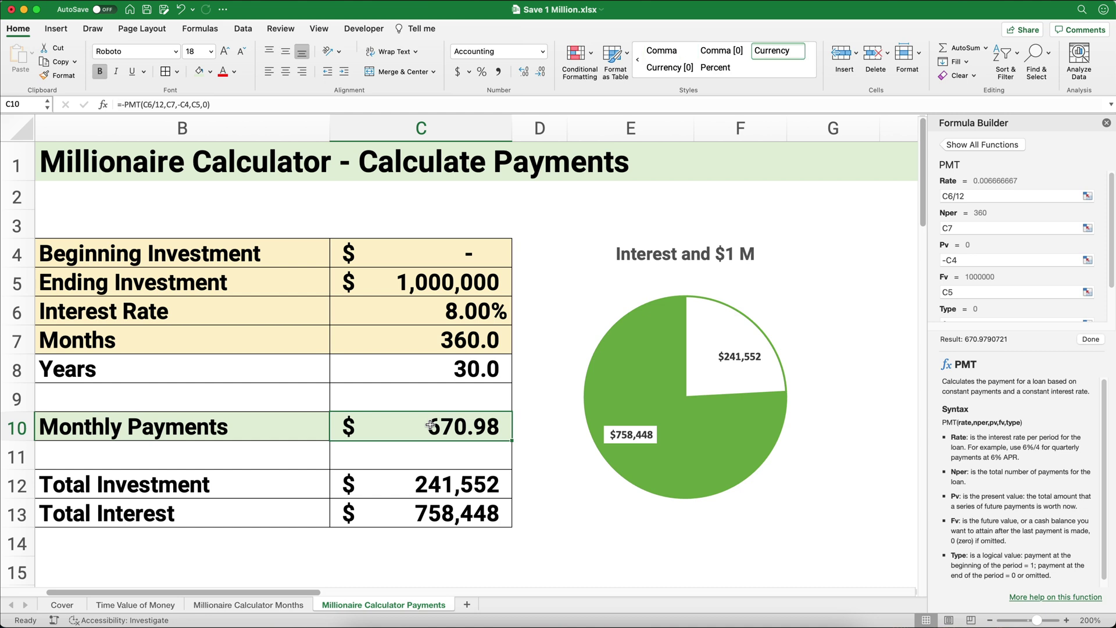
pyautogui.press('Delete')
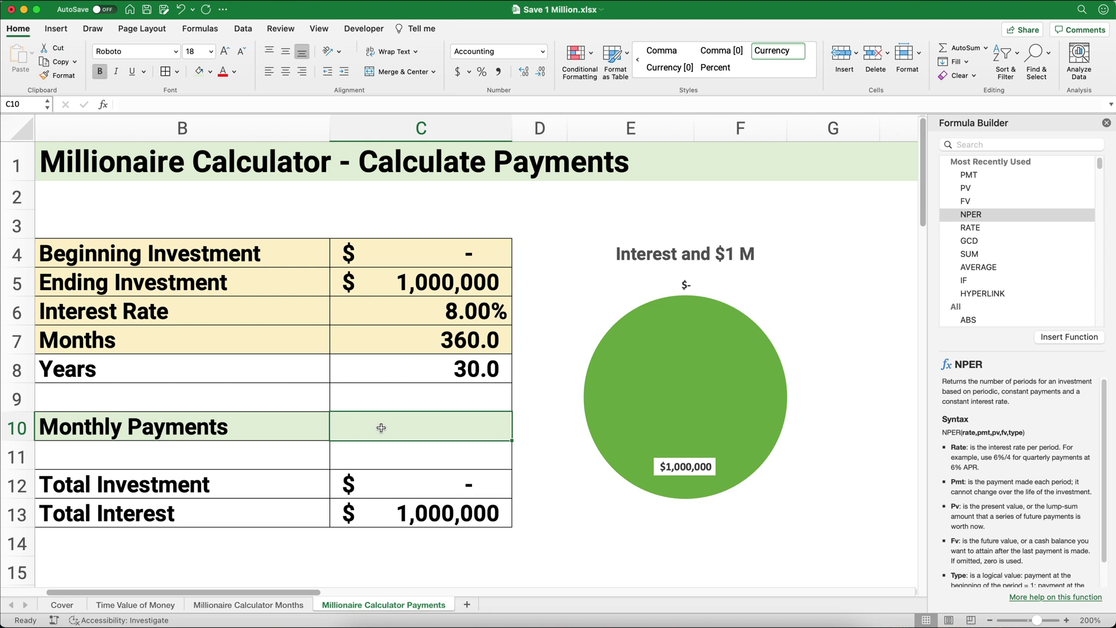
# Step: Insert PMT in C10 with rate C6/12 and Nper C7
pyautogui.click(105, 107)
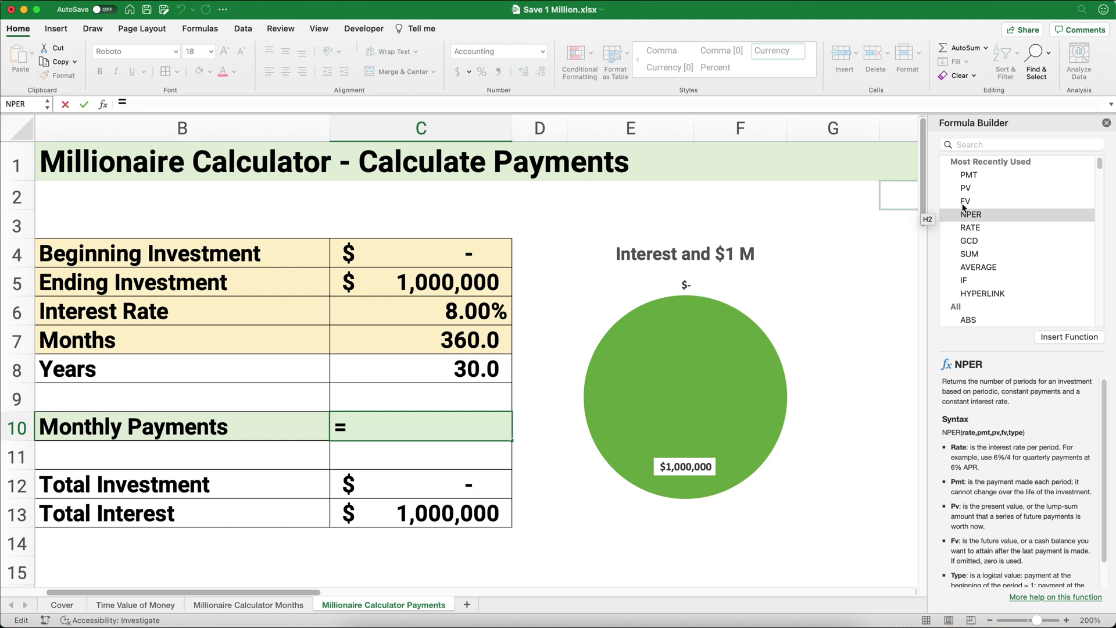
pyautogui.click(976, 178)
pyautogui.doubleClick(975, 177)
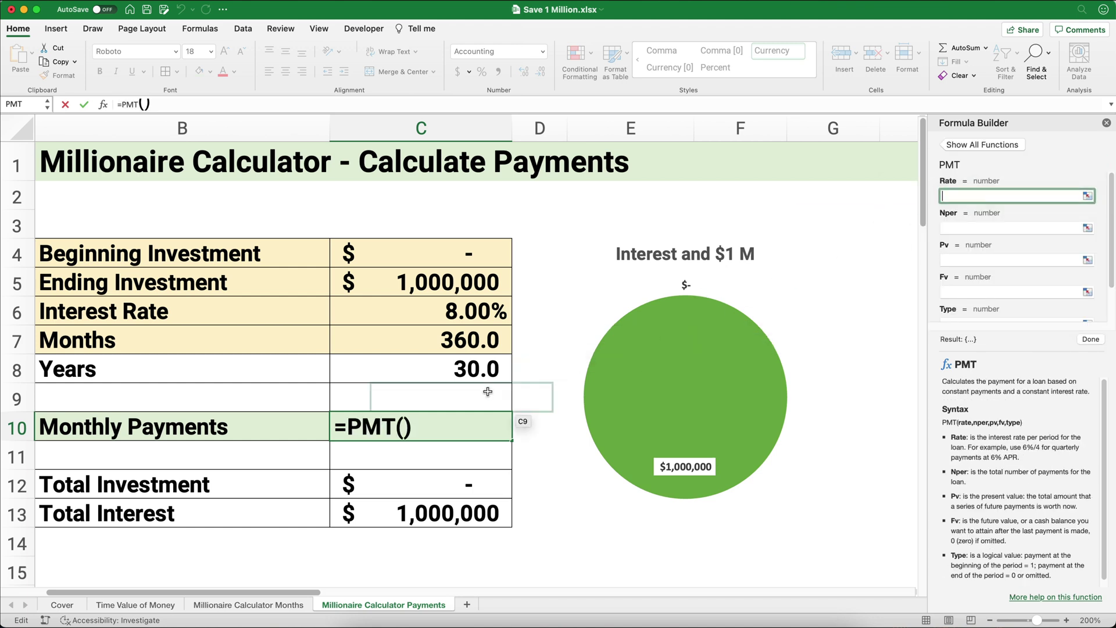
pyautogui.click(459, 318)
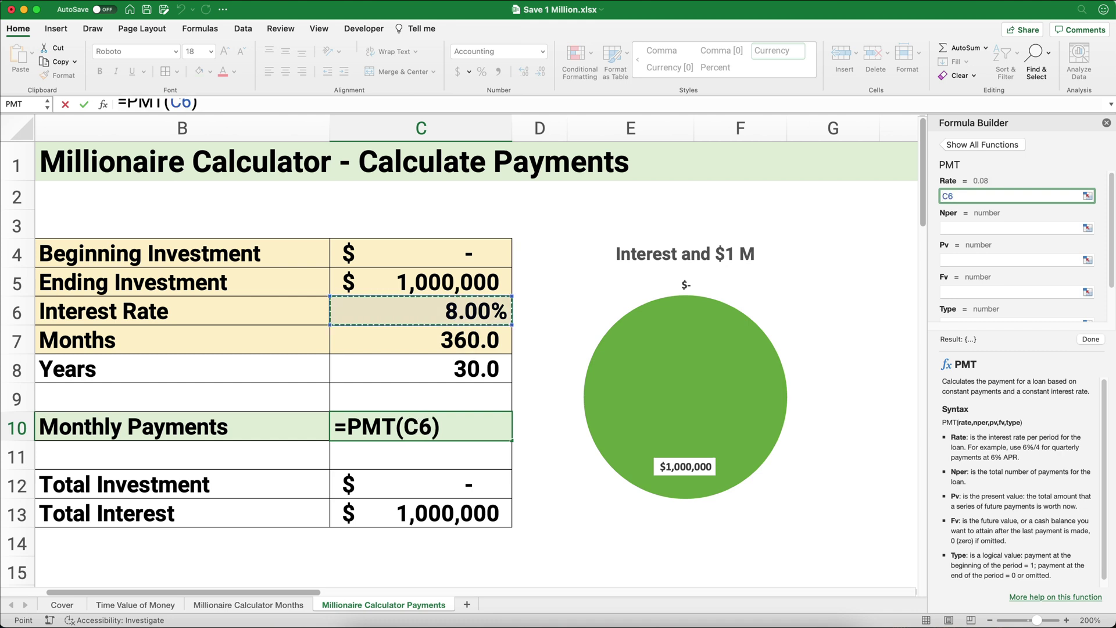
pyautogui.write('/12')
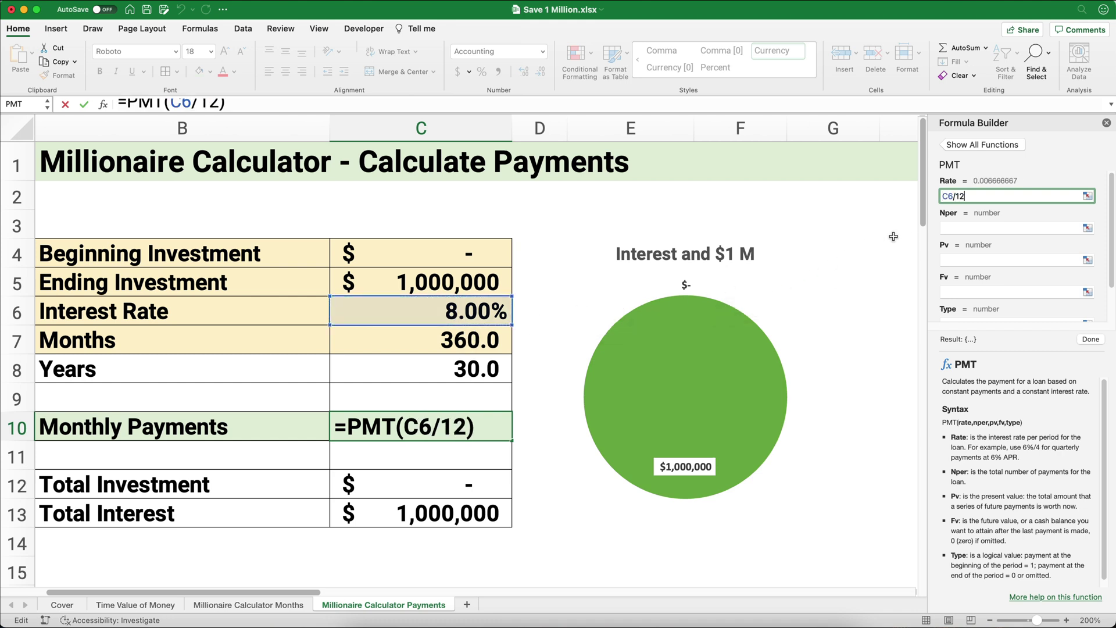
pyautogui.click(951, 229)
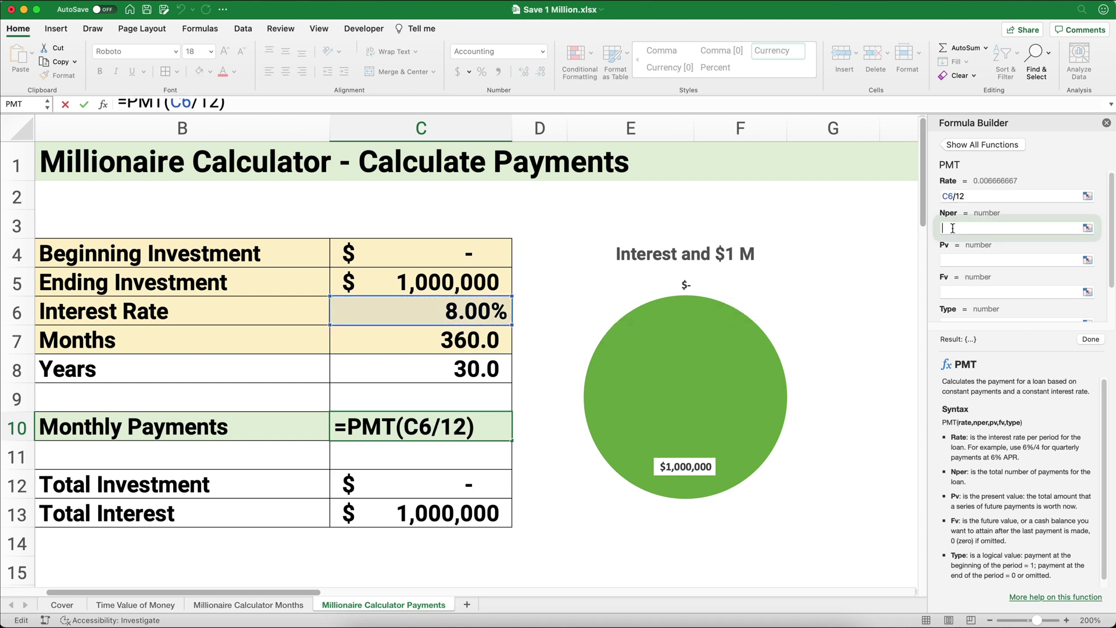
pyautogui.click(483, 342)
# Step: Complete PMT with present value -C4, future value C5 and type 0, showing ($670.98)
pyautogui.click(959, 260)
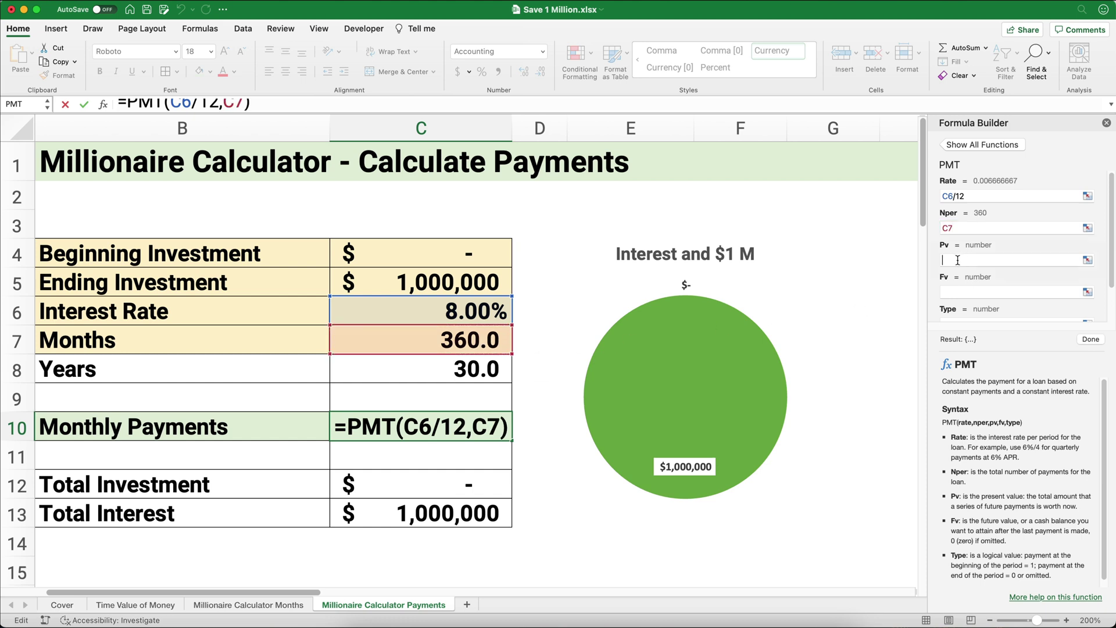
pyautogui.write('-')
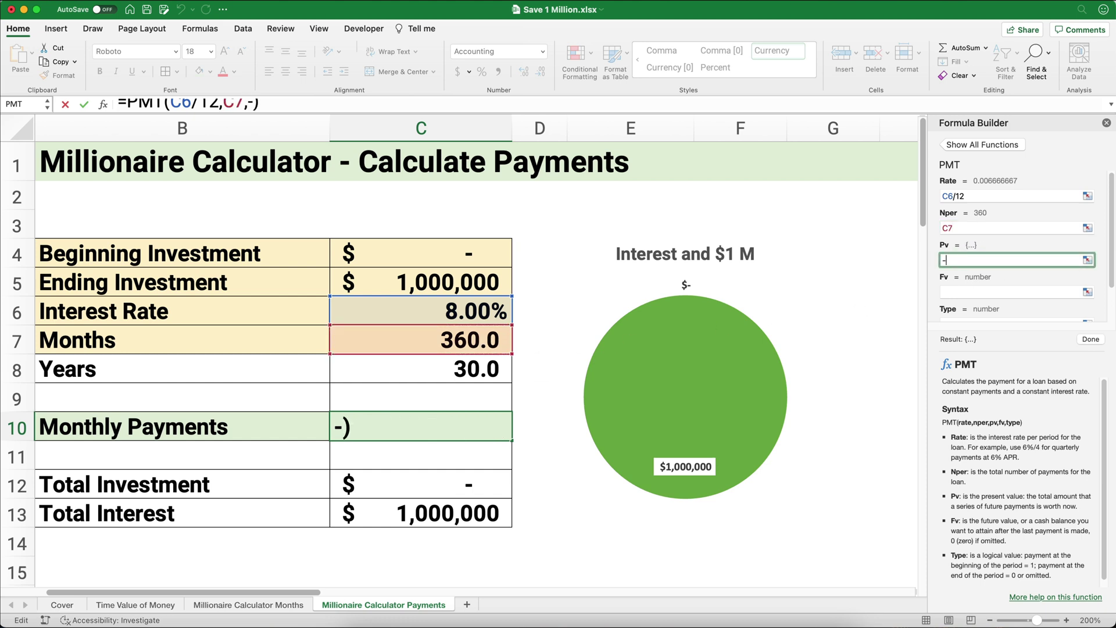
pyautogui.click(477, 261)
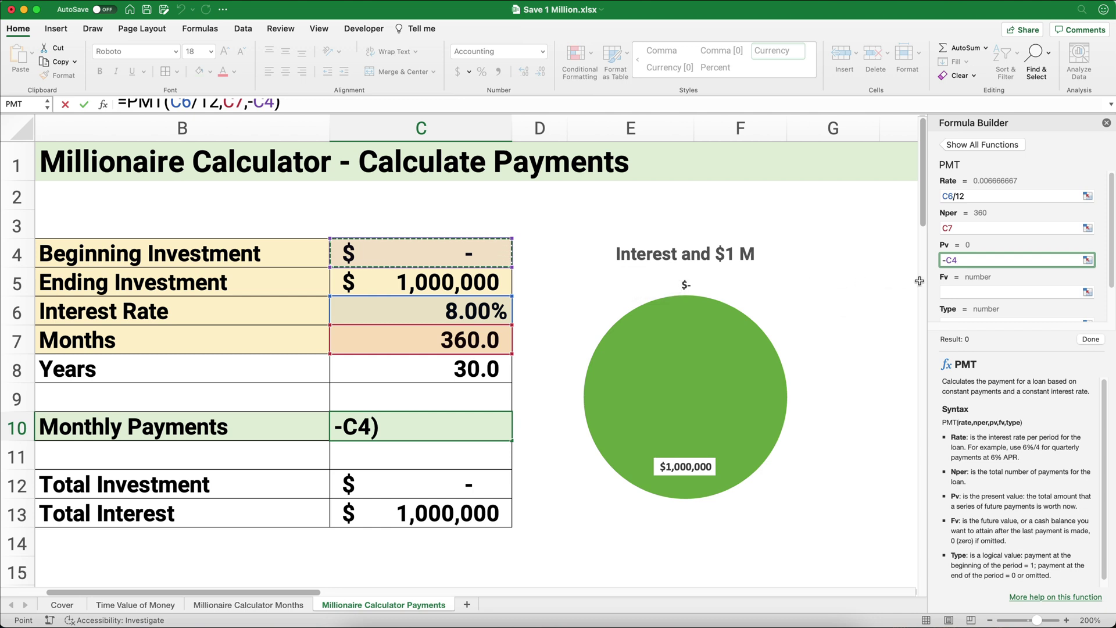
pyautogui.click(951, 292)
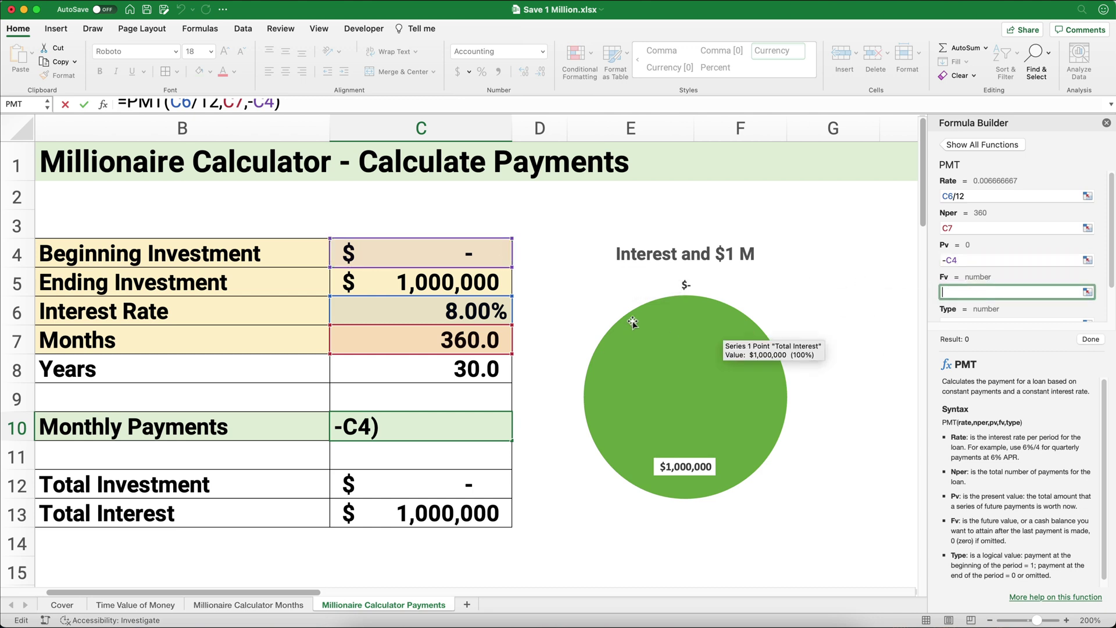
pyautogui.click(491, 280)
pyautogui.scroll(-2, 985, 254)
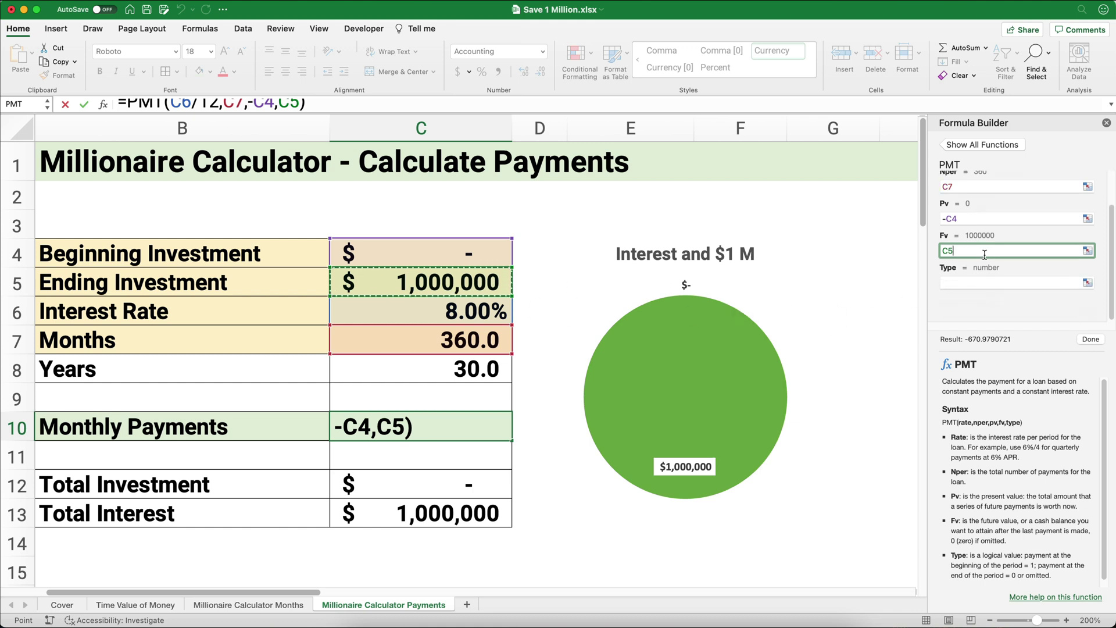
pyautogui.click(953, 282)
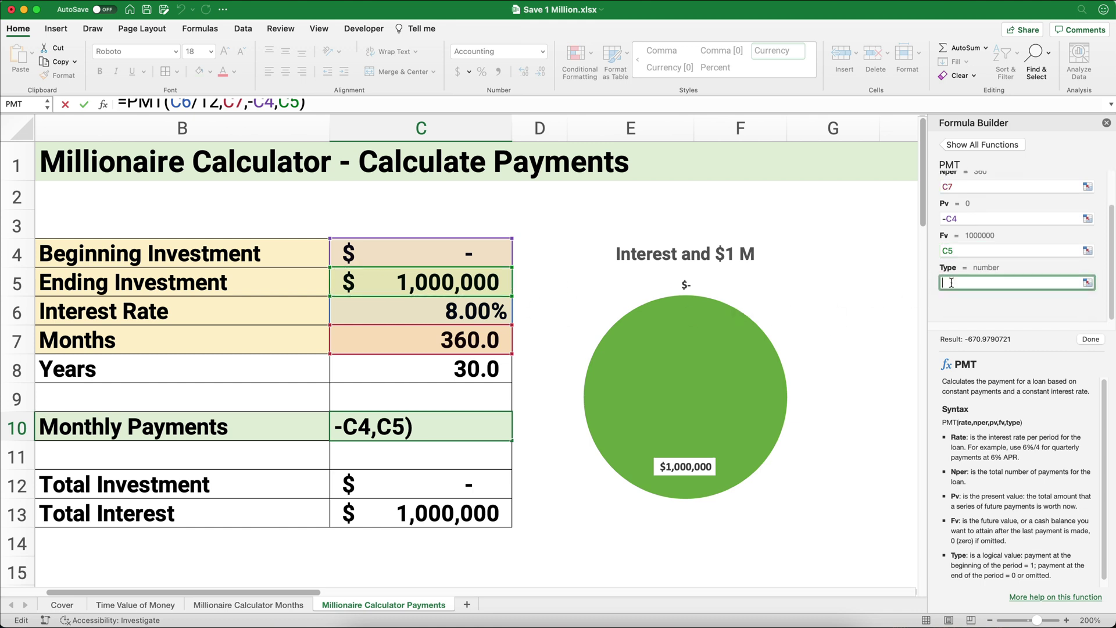
pyautogui.write('0')
pyautogui.click(1085, 343)
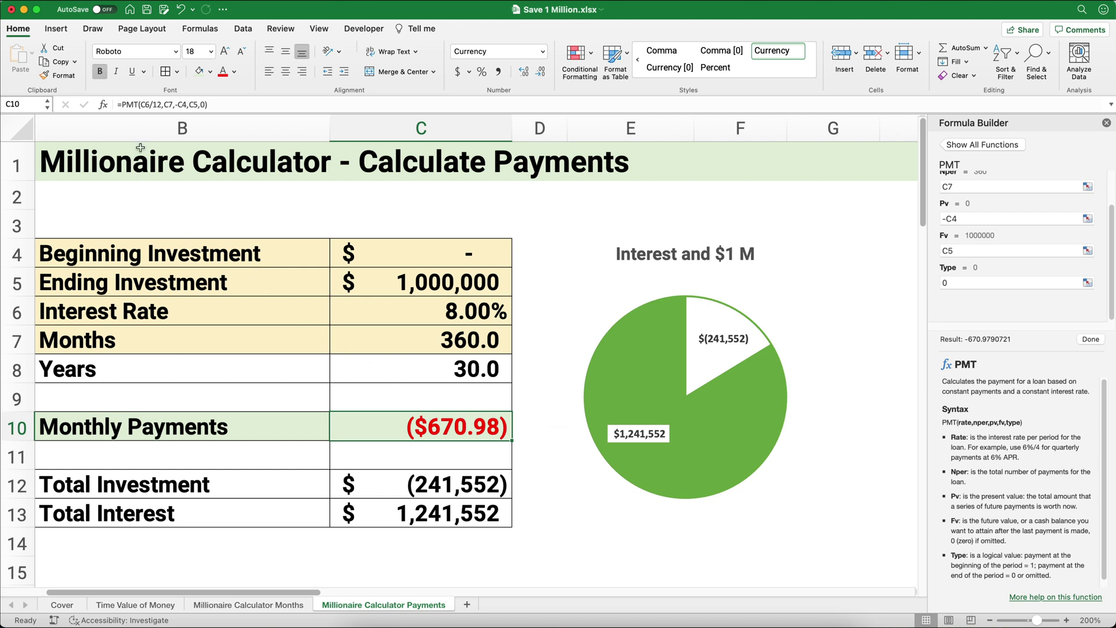
# Step: Change C10 to =-PMT(C6/12,C7,-C4,C5,0) in Accounting format, showing $670.98
pyautogui.click(125, 106)
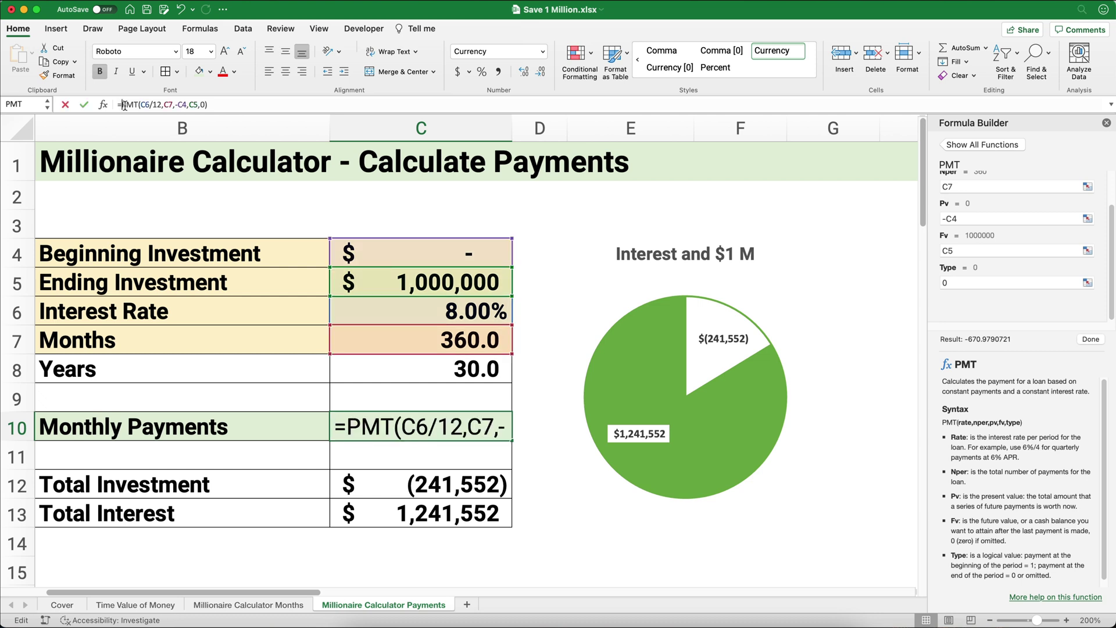
pyautogui.write('-')
pyautogui.press('Return')
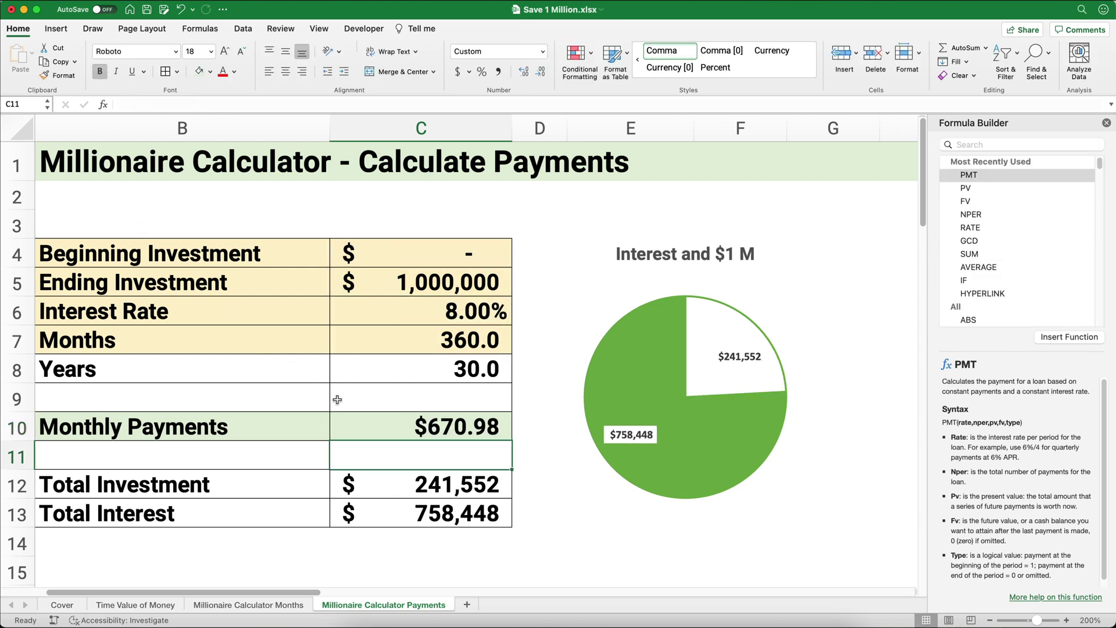
pyautogui.click(389, 423)
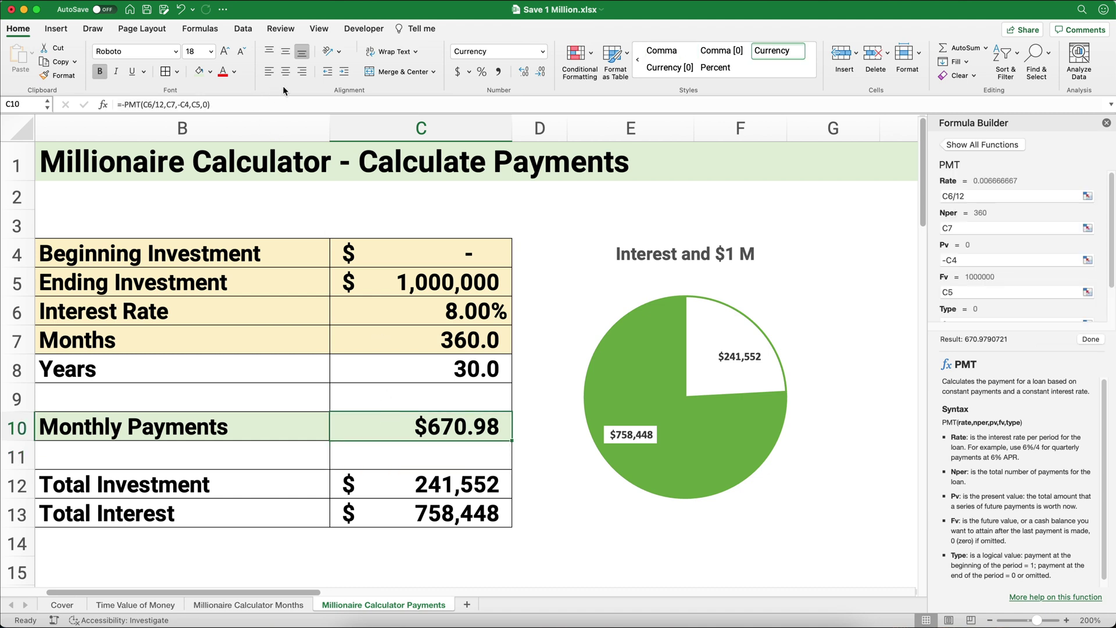
pyautogui.click(458, 70)
pyautogui.click(459, 315)
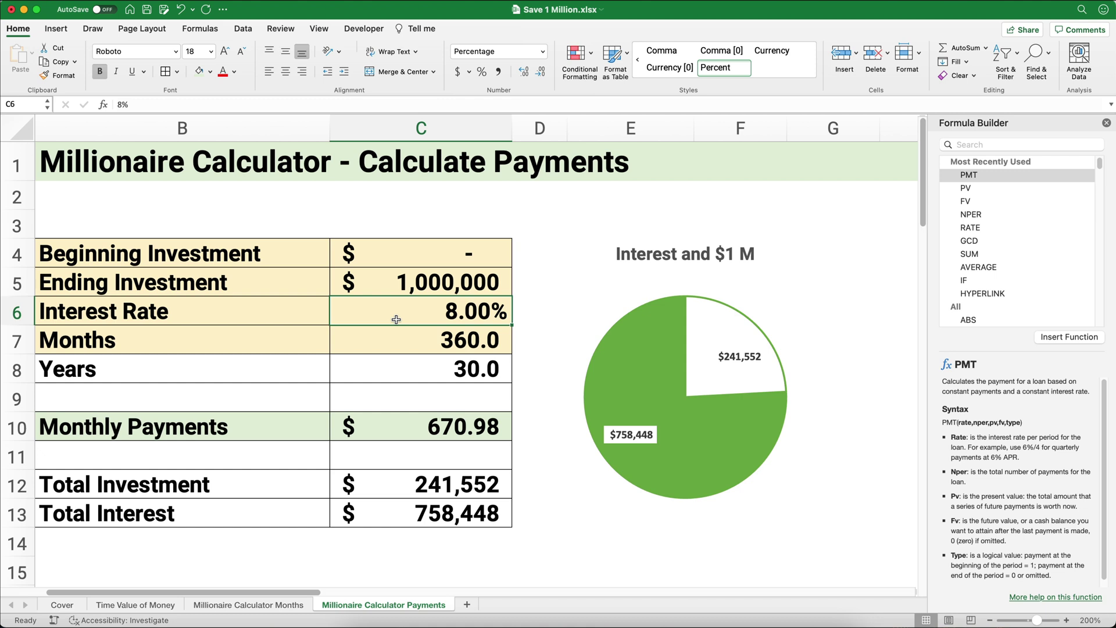
# Step: Change the Beginning Investment in C4 to 20000, making Monthly Payments 524.23, then view the Months sheet
pyautogui.click(454, 433)
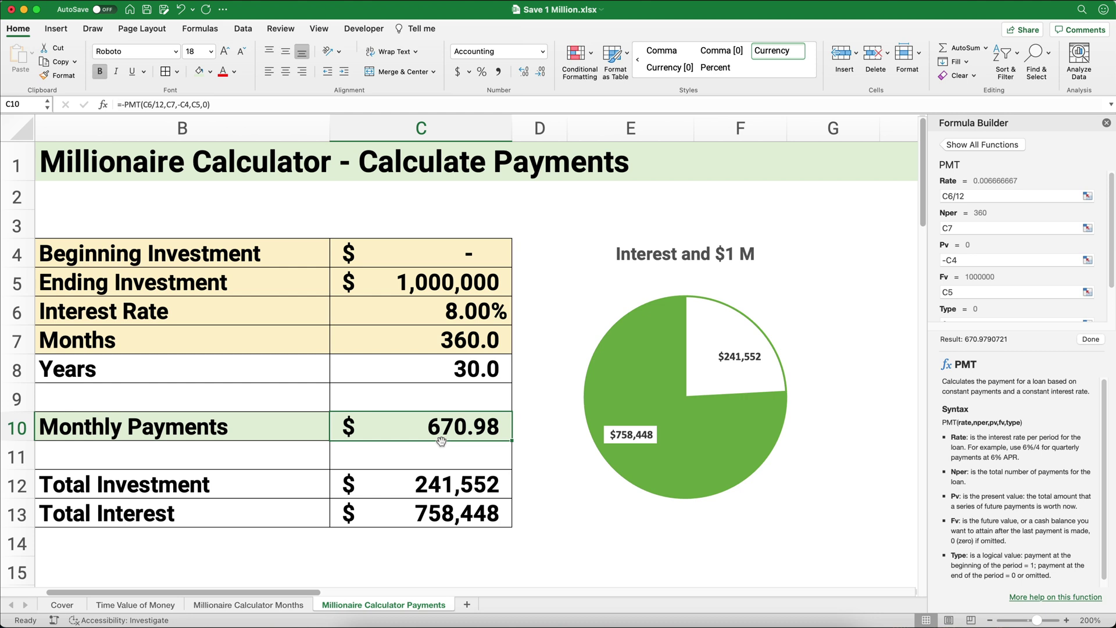
pyautogui.click(438, 263)
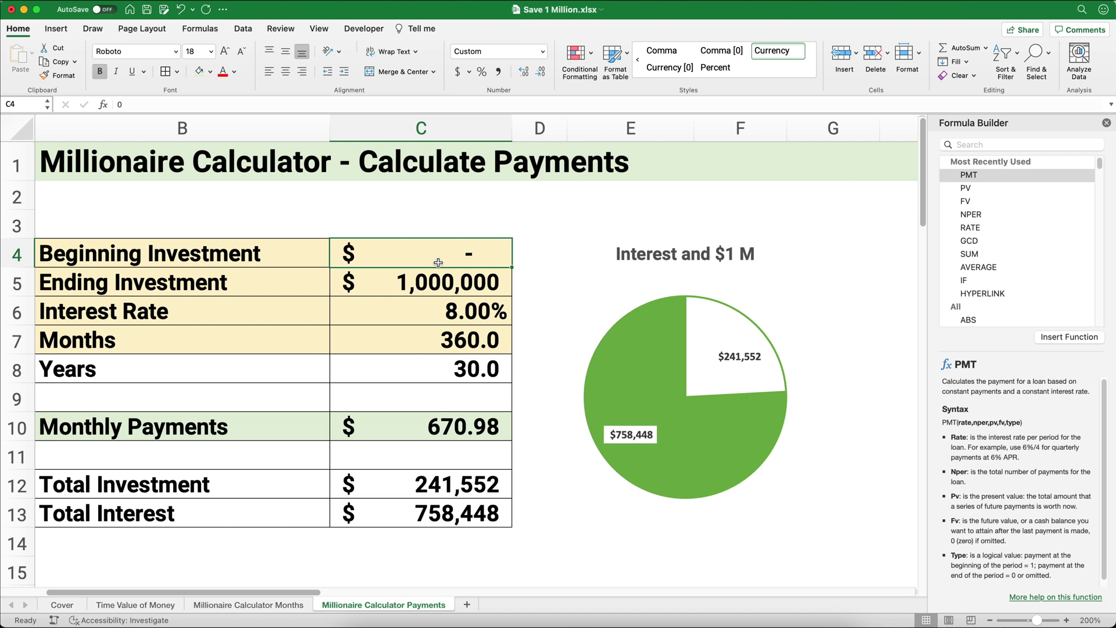
pyautogui.write('20000')
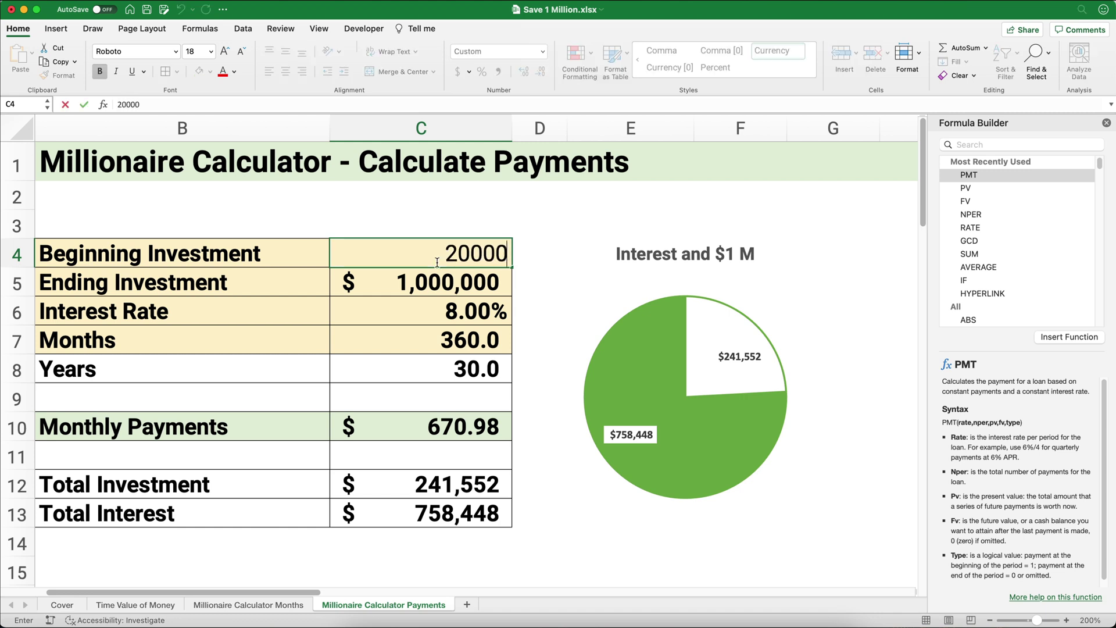
pyautogui.press('Return')
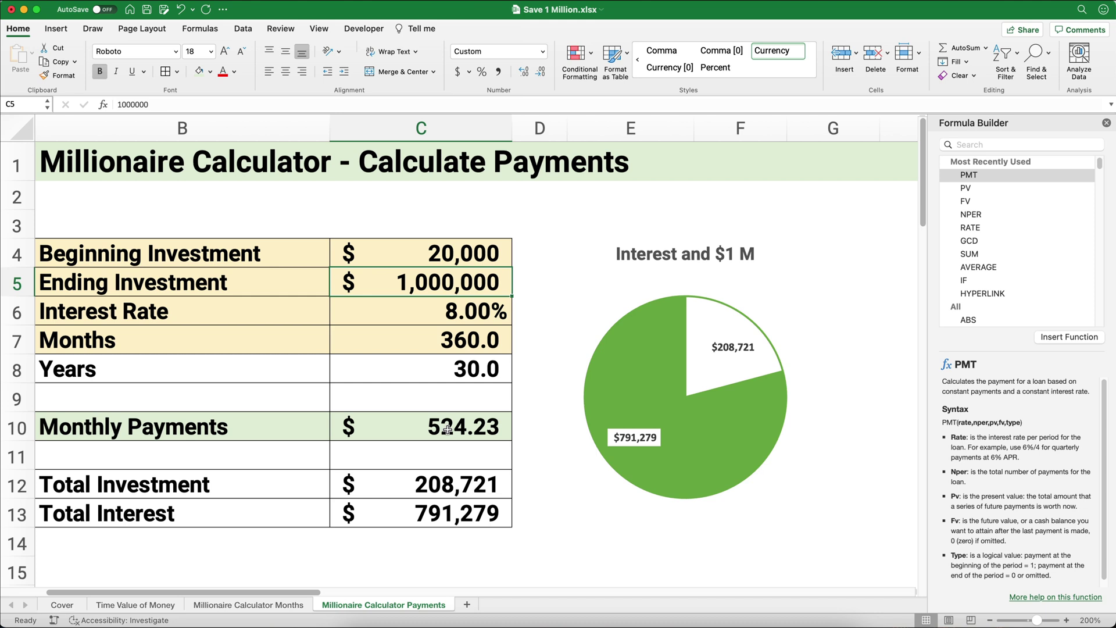
pyautogui.click(282, 606)
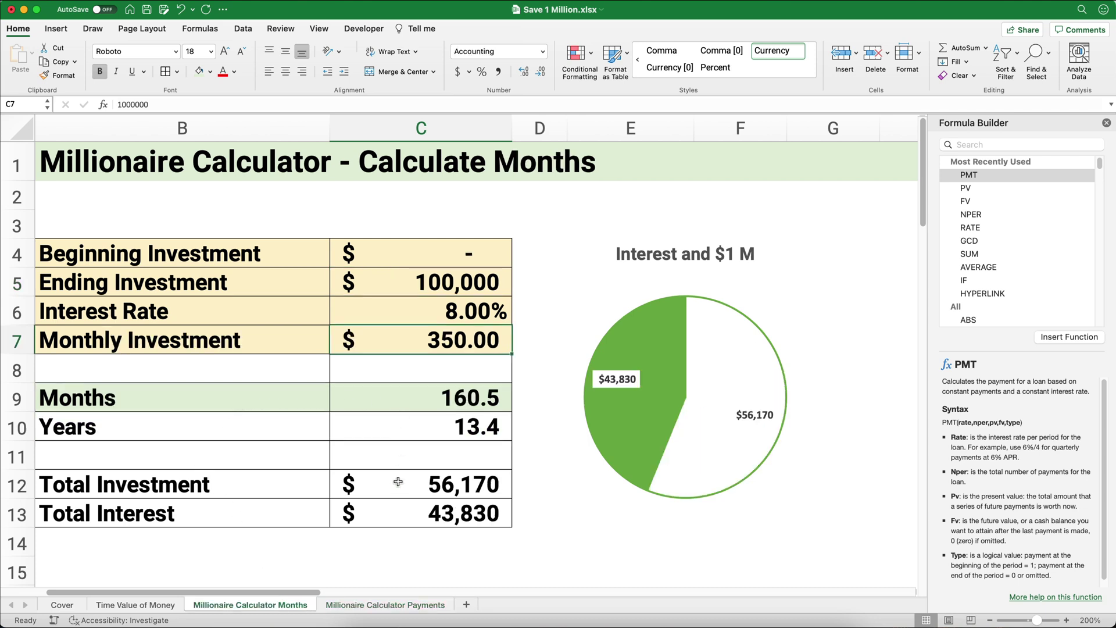
# Step: Review the Monthly Payments row on the Payments sheet, then show the Time Value of Money sheet
pyautogui.click(393, 606)
pyautogui.click(246, 435)
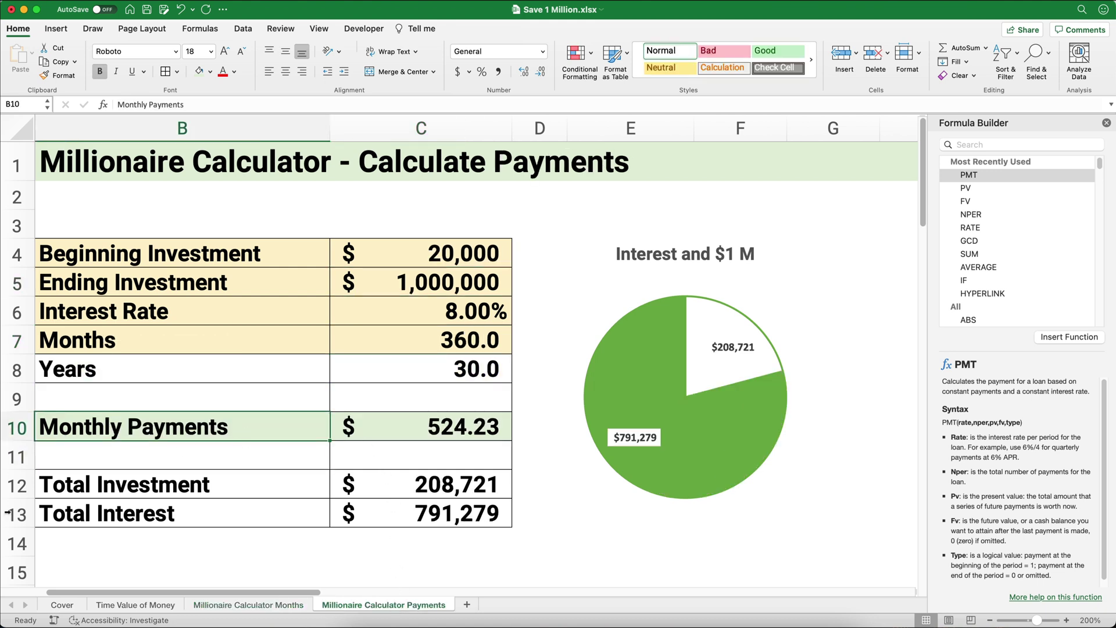
pyautogui.click(138, 607)
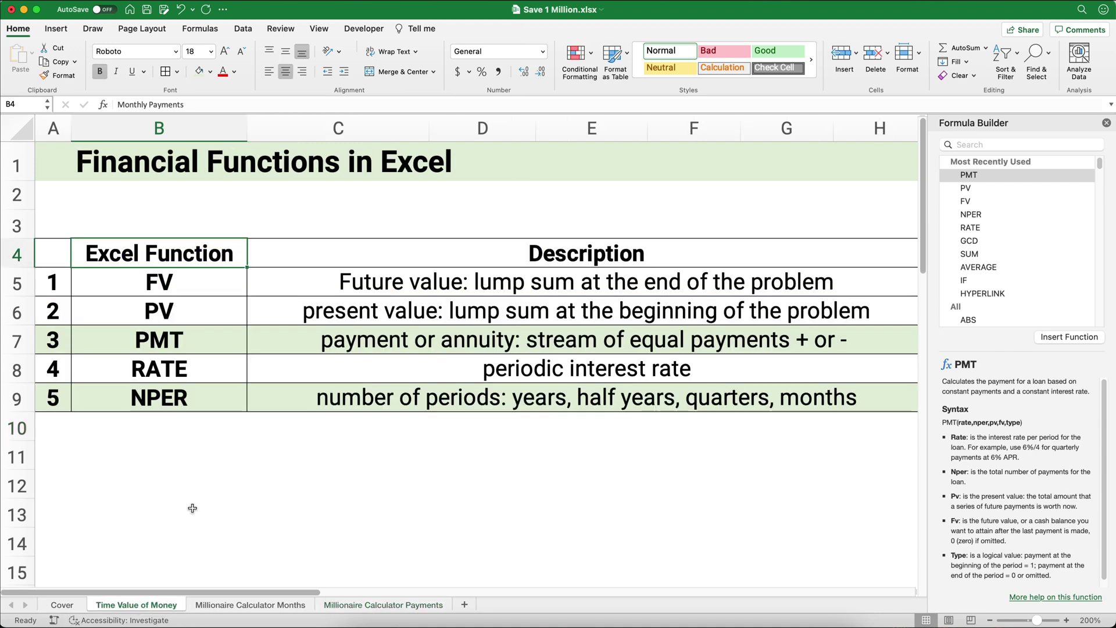